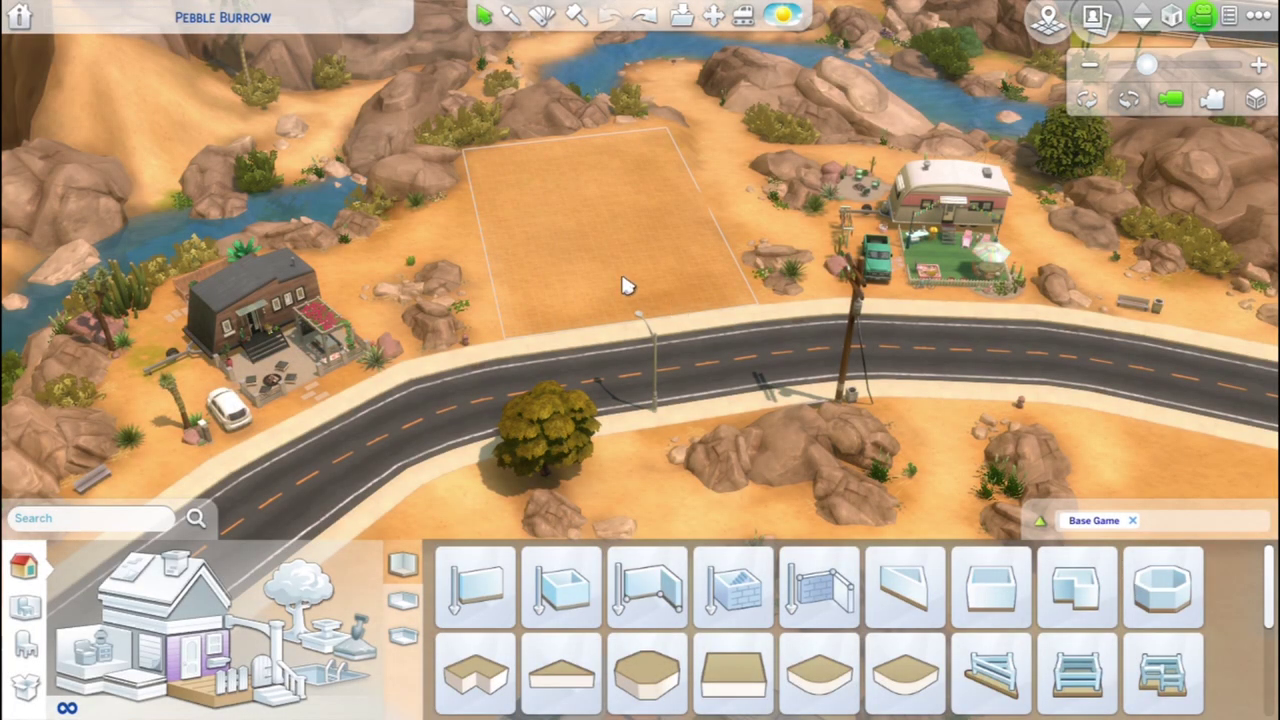
pyautogui.moveTo(619, 288); pyautogui.dragTo(592, 258)
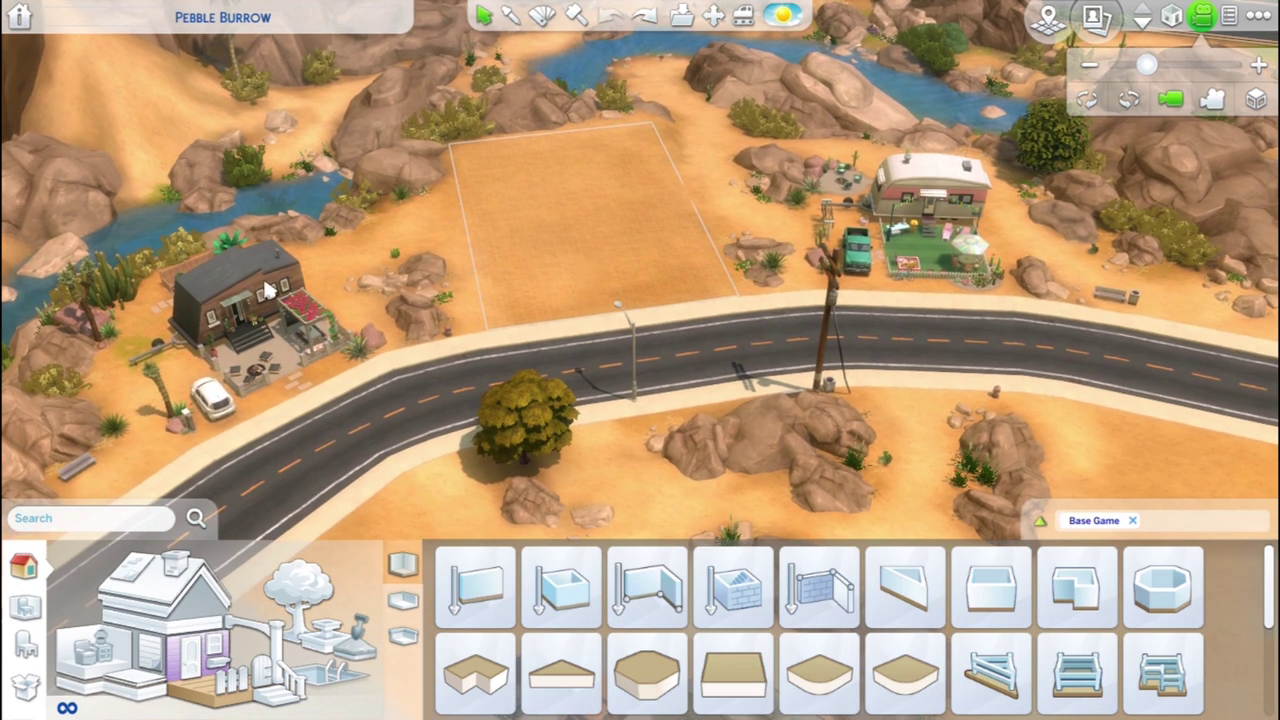
pyautogui.moveTo(655, 328); pyautogui.dragTo(457, 388)
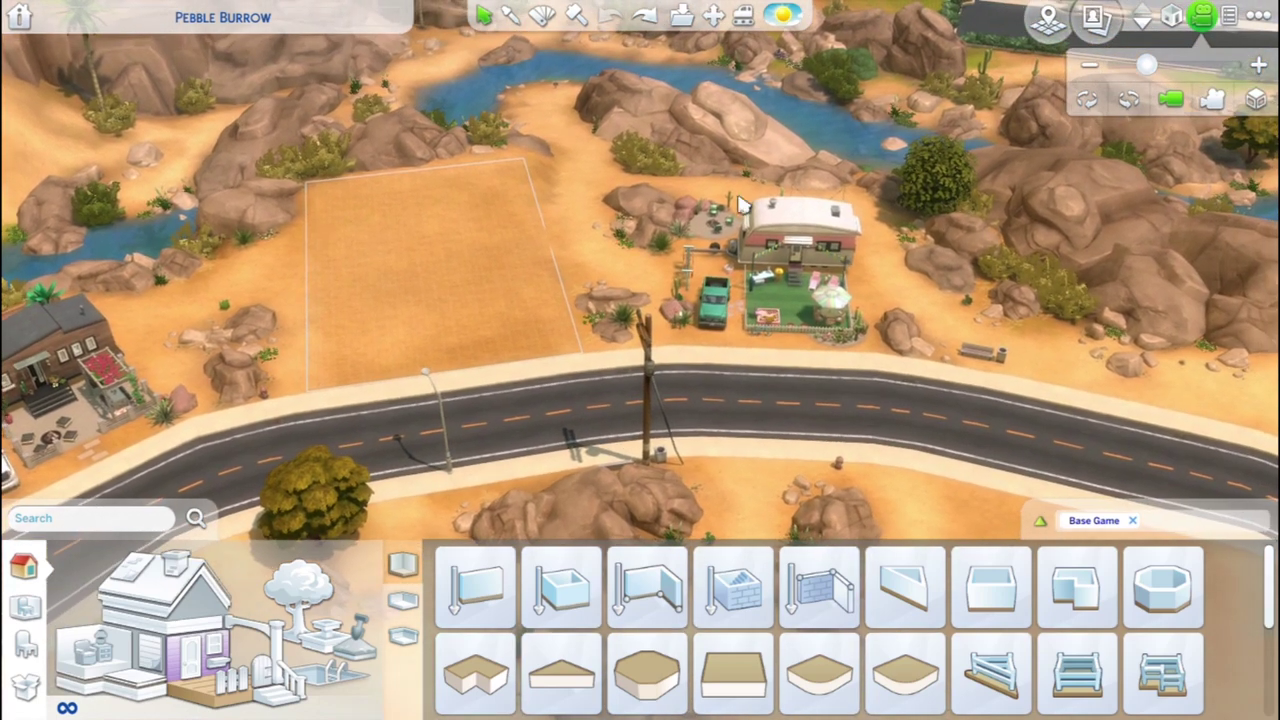
pyautogui.scroll(2, 880, 220)
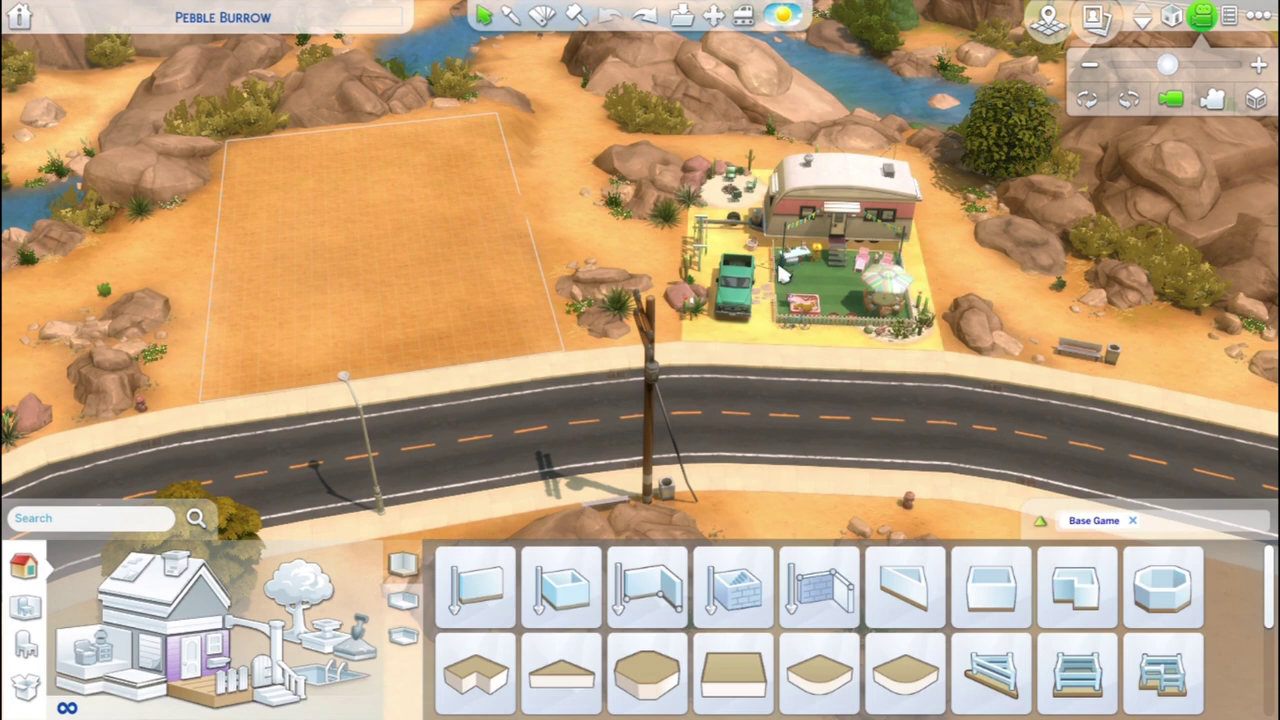
pyautogui.press('a')
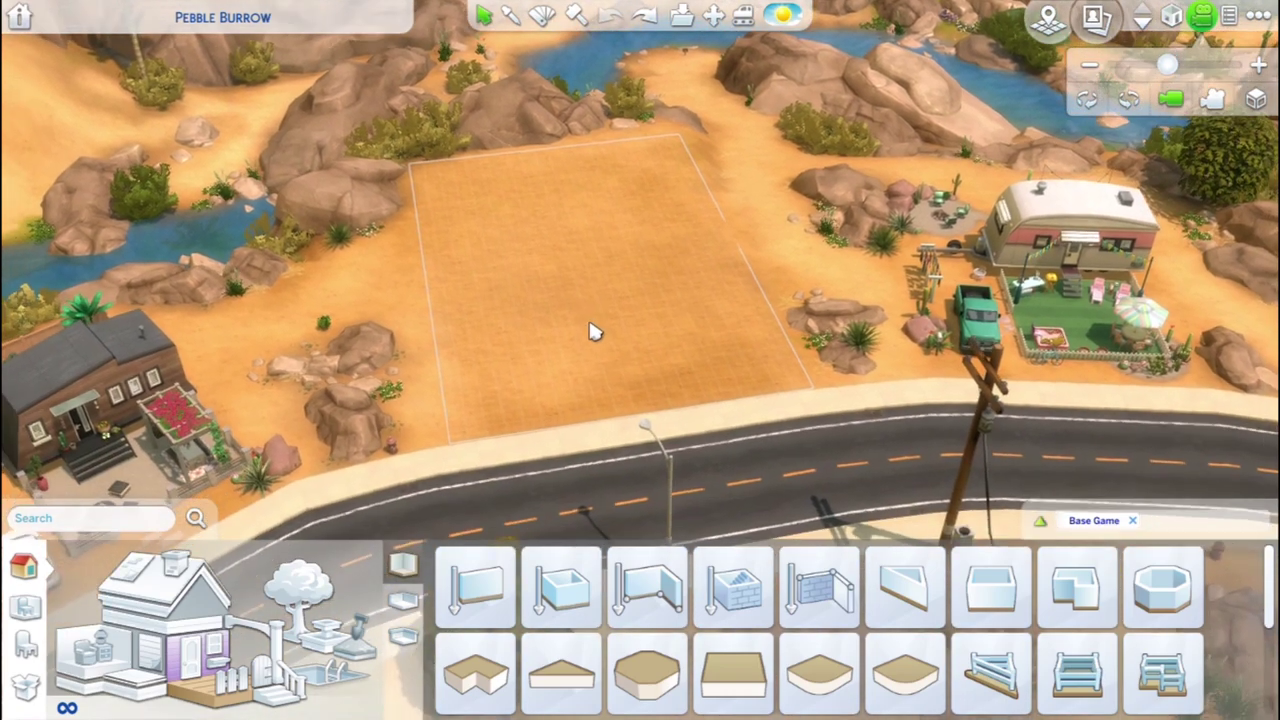
pyautogui.scroll(2, 594, 331)
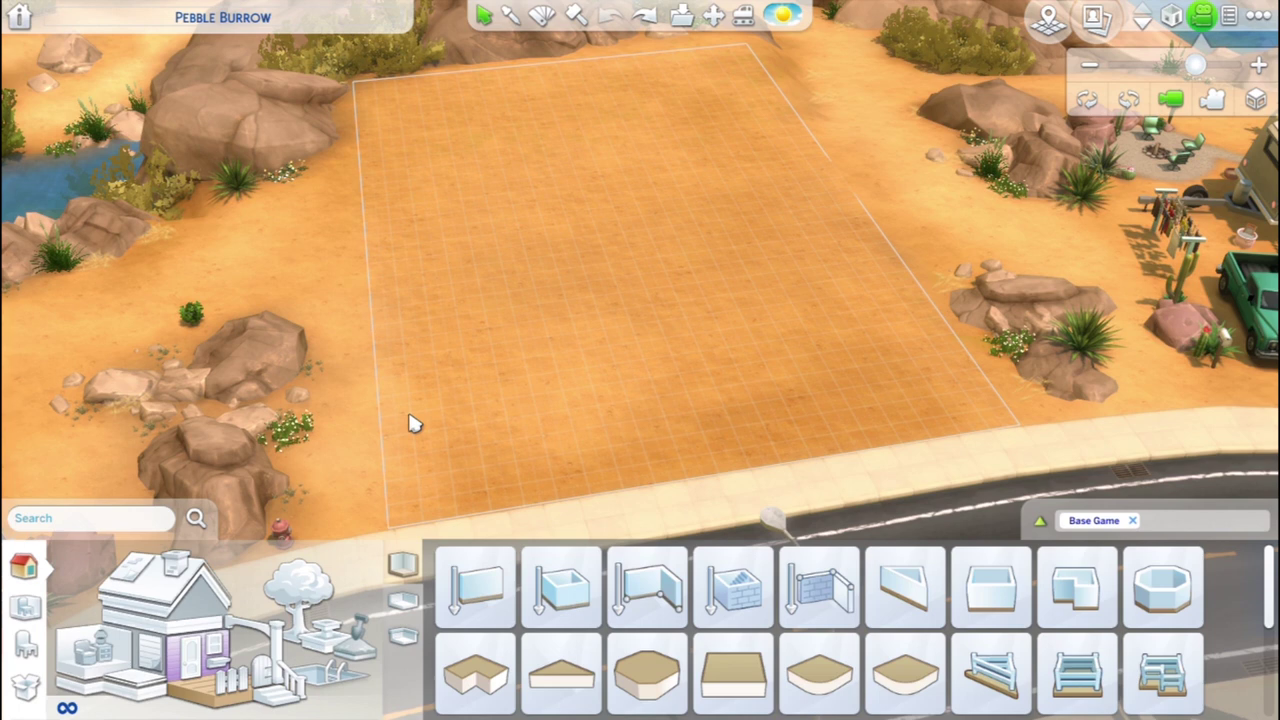
# Enable the cheats bb.moveobjects on, bb.showhiddenobjects and bb.showliveeditobjects in the cheat console.
pyautogui.hotkey('ctrl', 'shift', 'c')
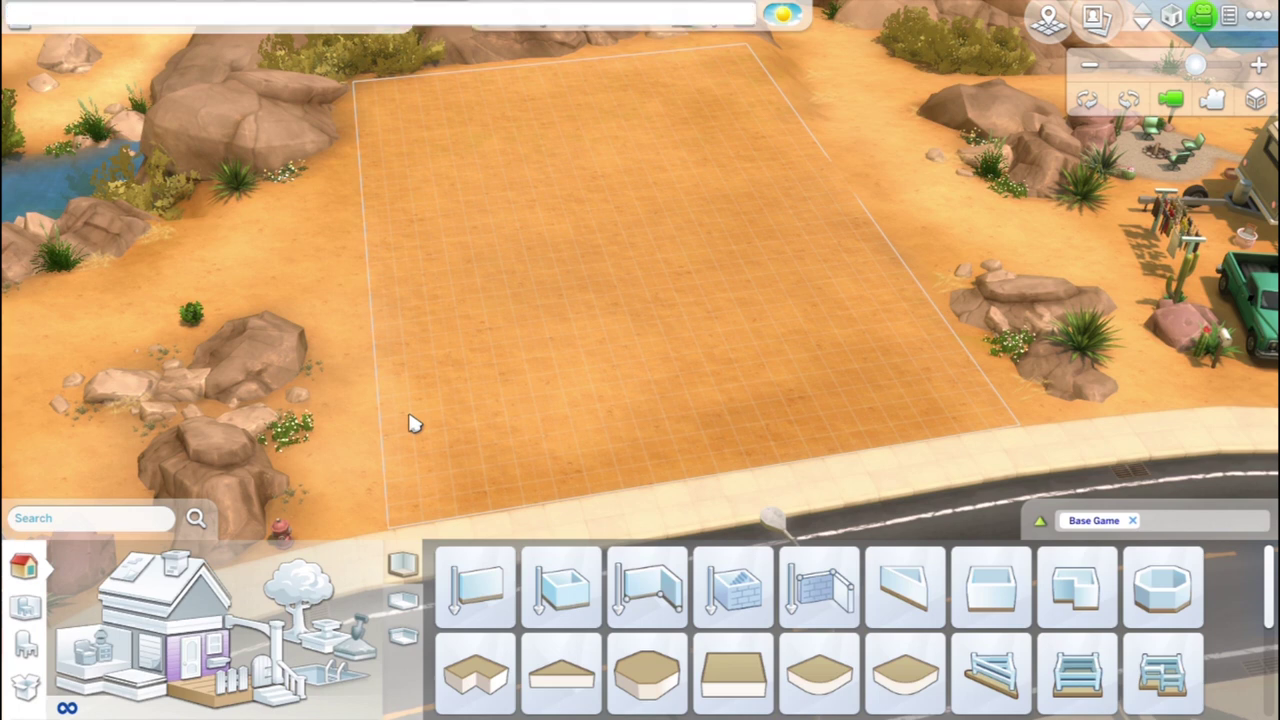
pyautogui.write('bb.moveo')
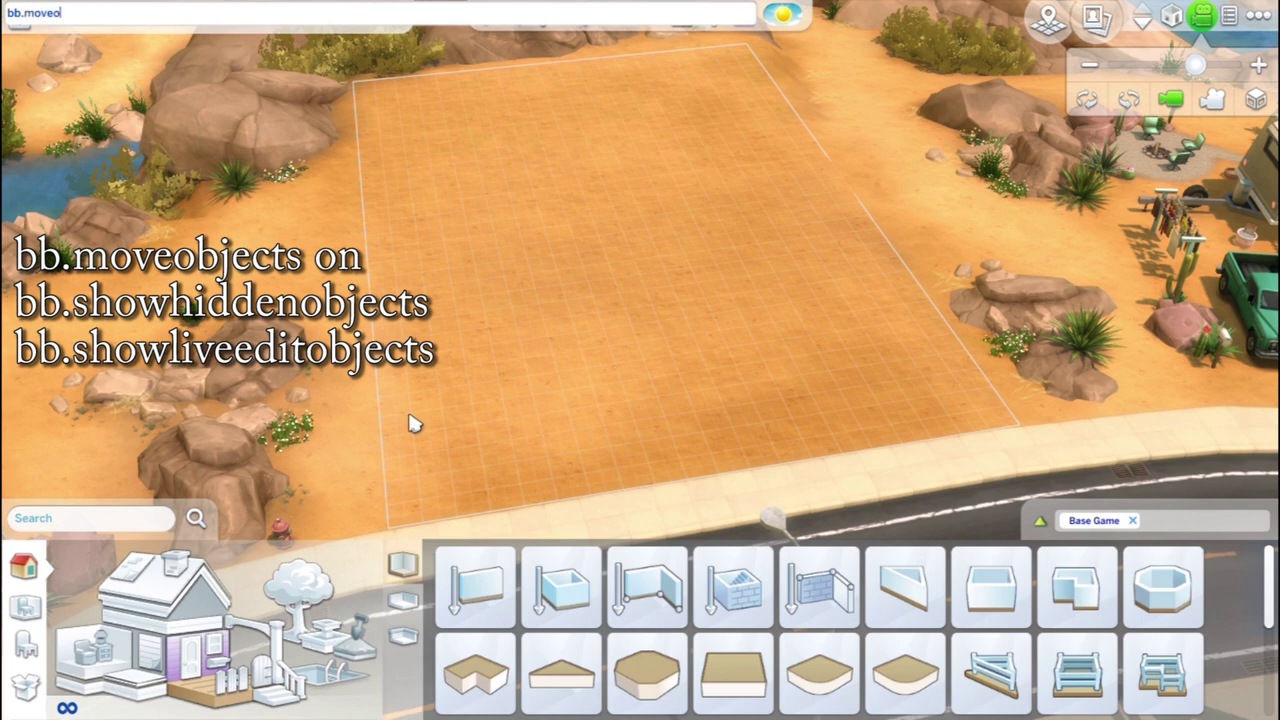
pyautogui.write('bjects on')
pyautogui.press('Return')
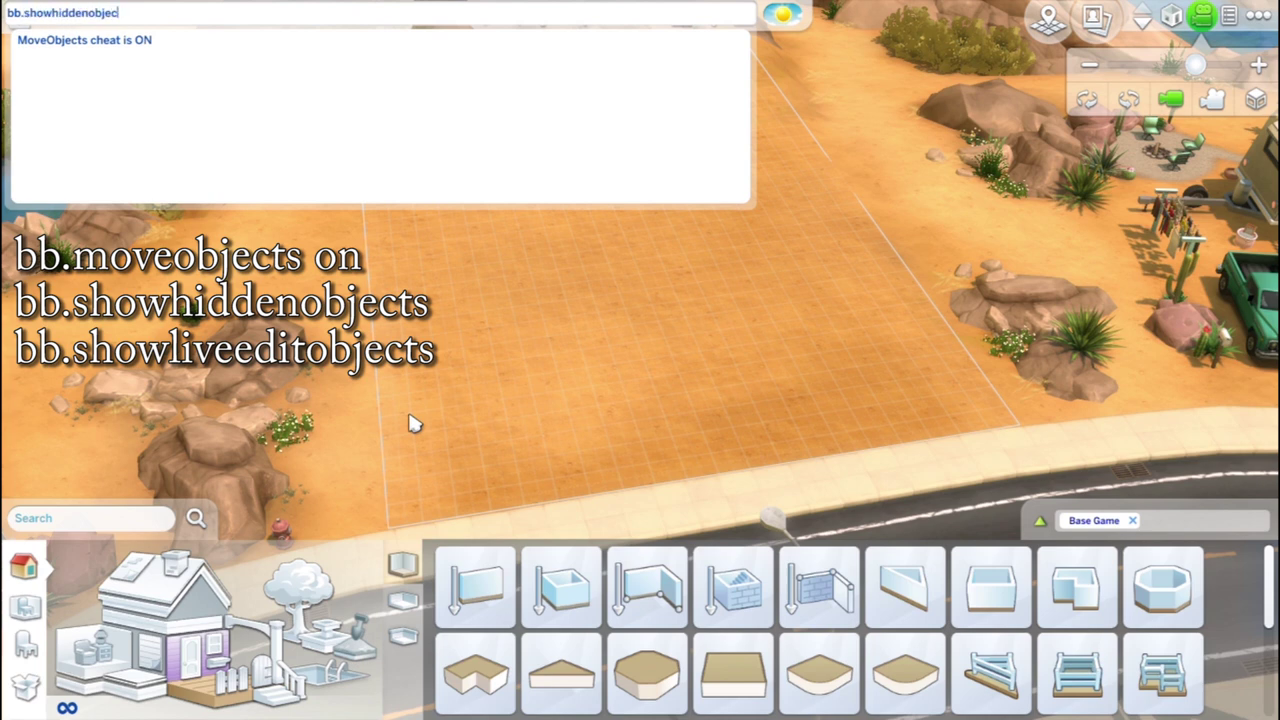
pyautogui.press('Return')
pyautogui.press('Return')
pyautogui.hotkey('ctrl', 'shift', 'c')
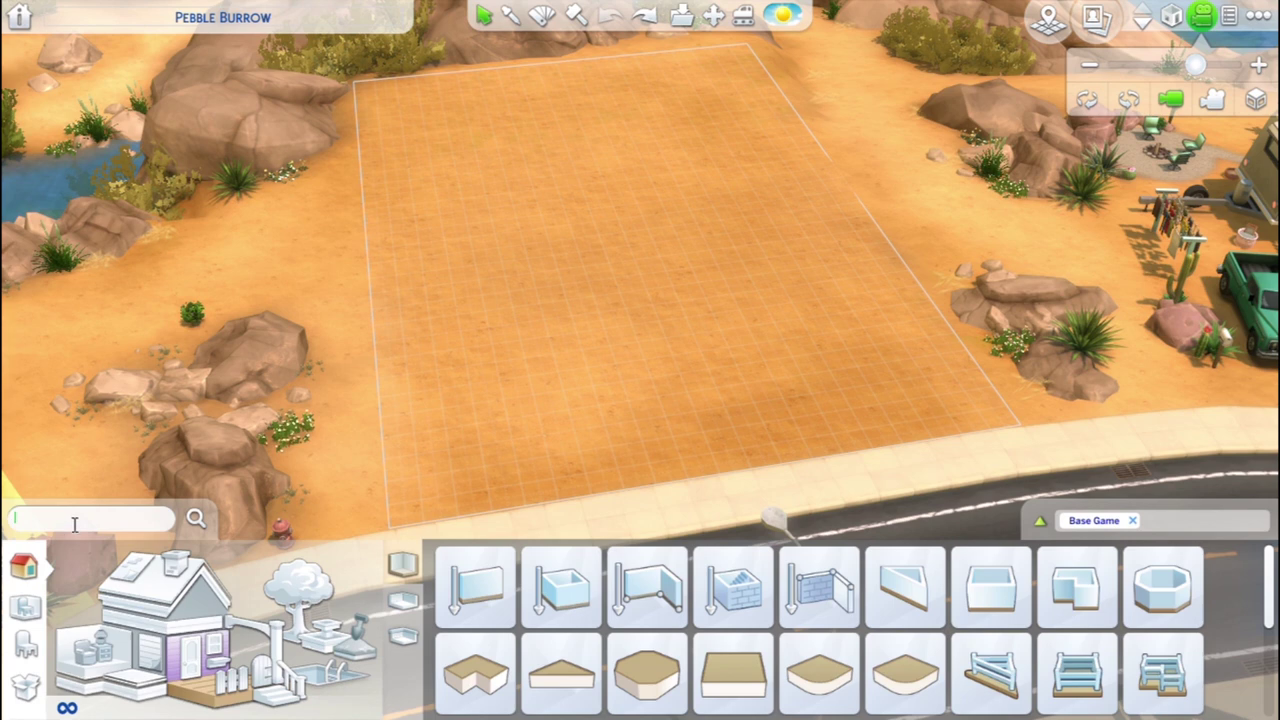
# Search the build catalog for "debug" and show the ** DEBUG ** objects.
pyautogui.write('debug')
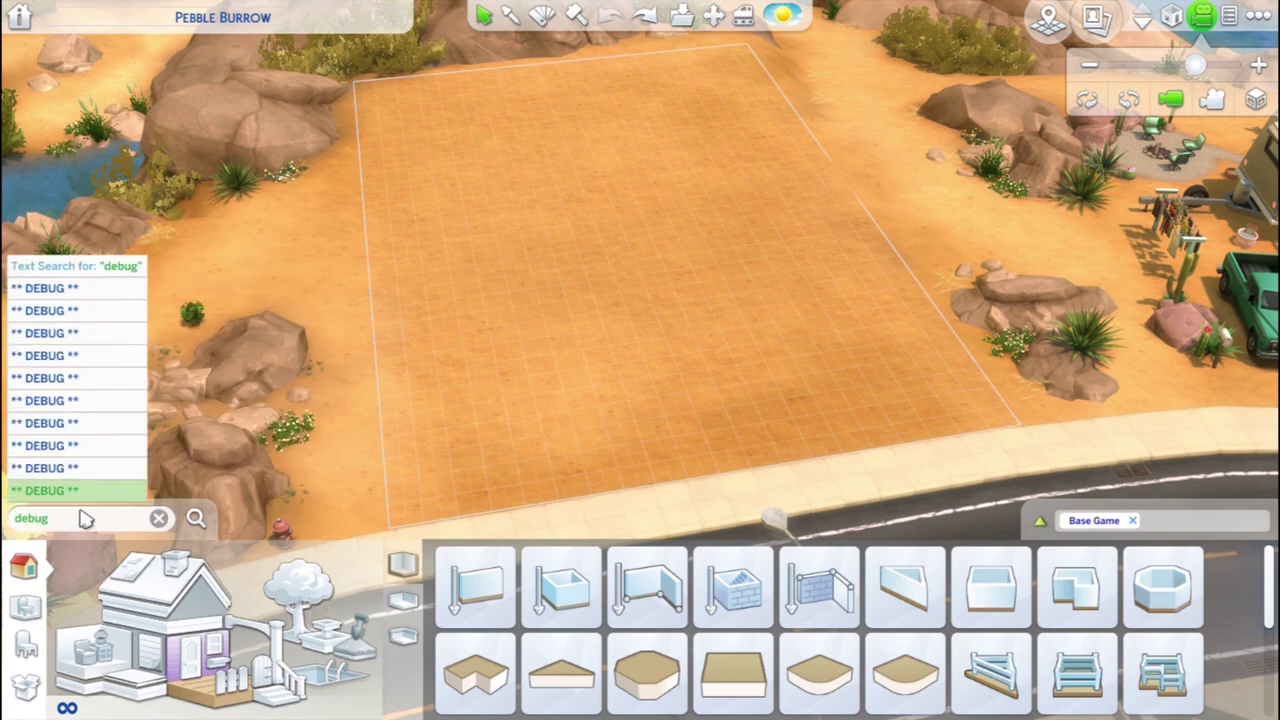
pyautogui.press('Return')
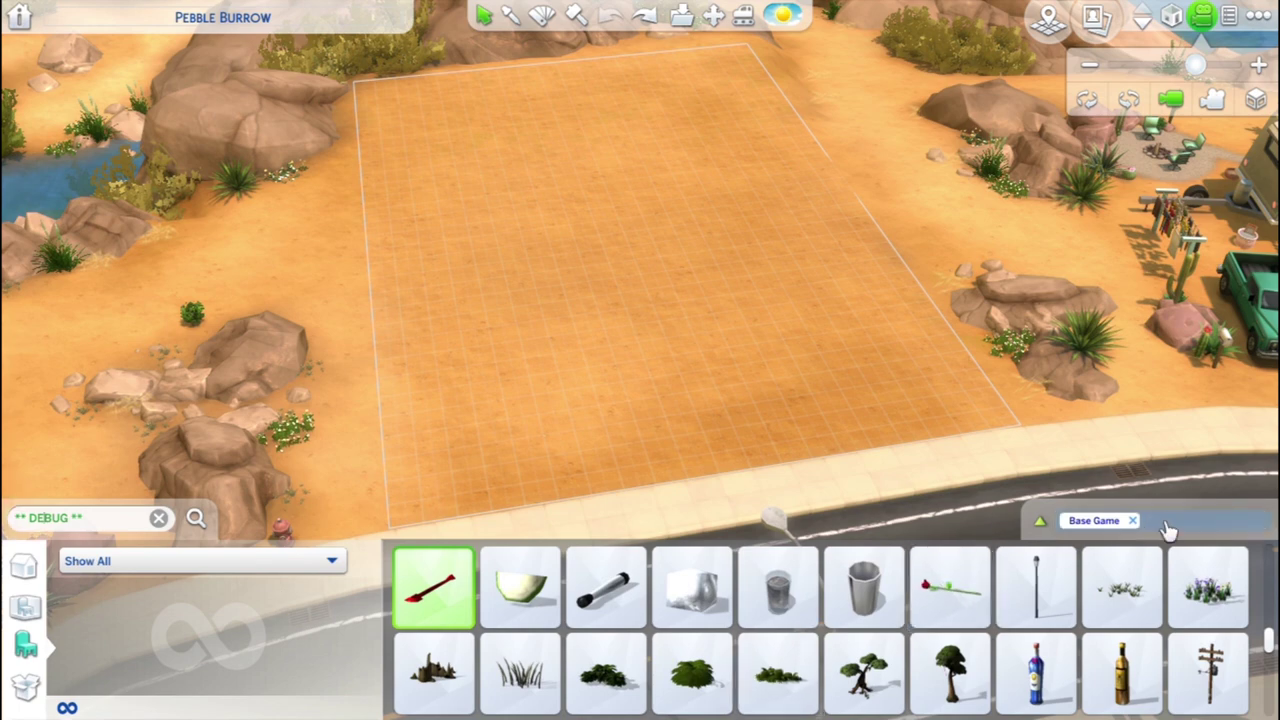
pyautogui.scroll(-2, 840, 296)
pyautogui.moveTo(831, 291); pyautogui.dragTo(627, 281)
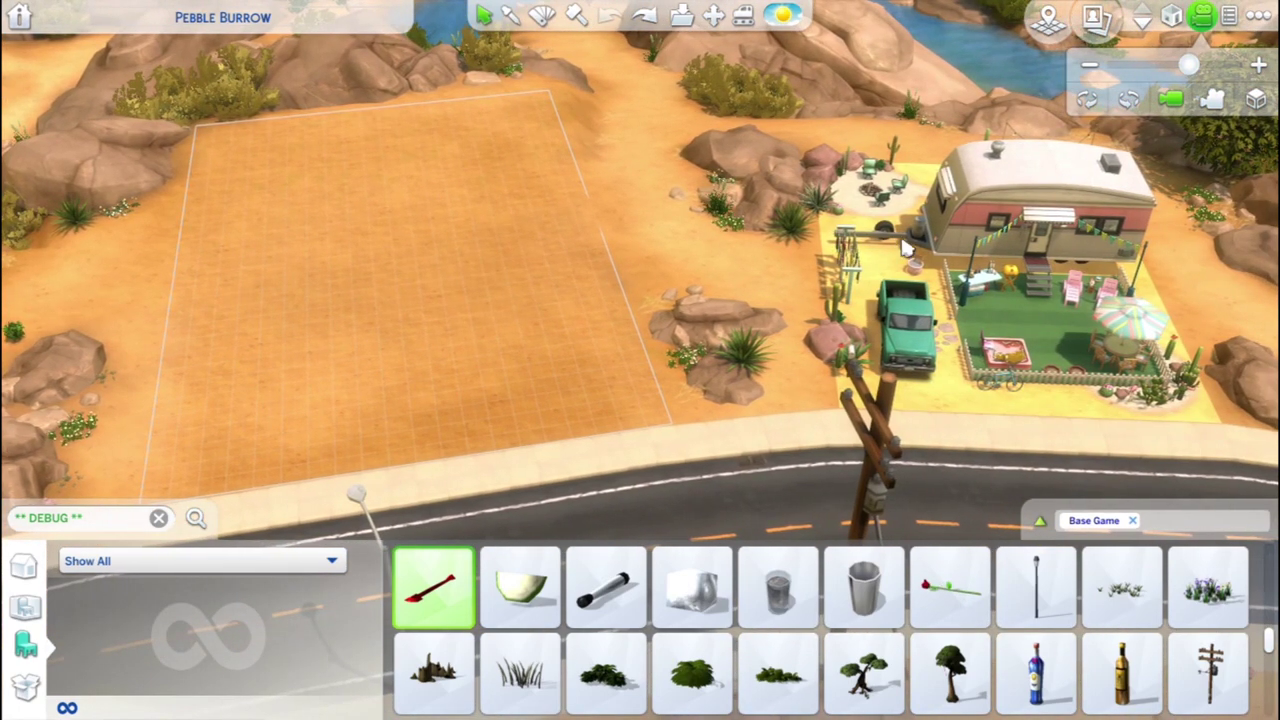
pyautogui.moveTo(423, 294); pyautogui.dragTo(550, 264)
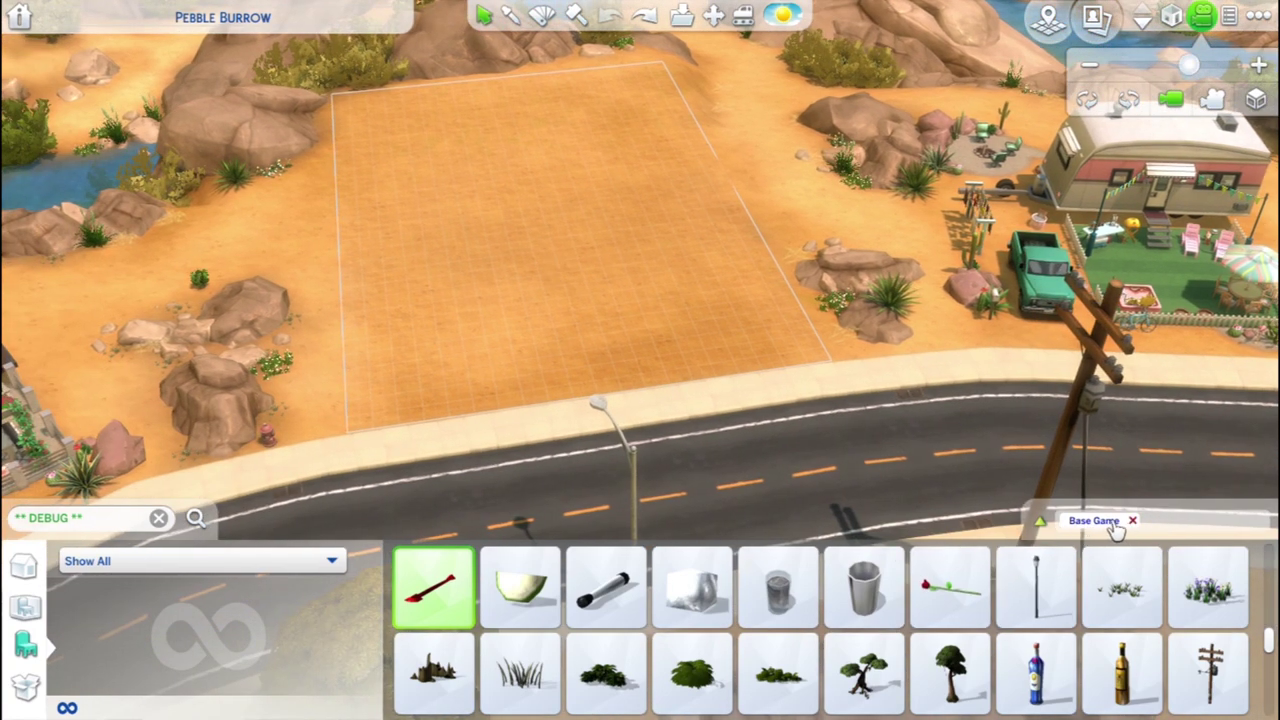
# Look through the debug objects, working back from the end of the catalog, for a boat trailer.
pyautogui.moveTo(1272, 645); pyautogui.dragTo(1272, 712)
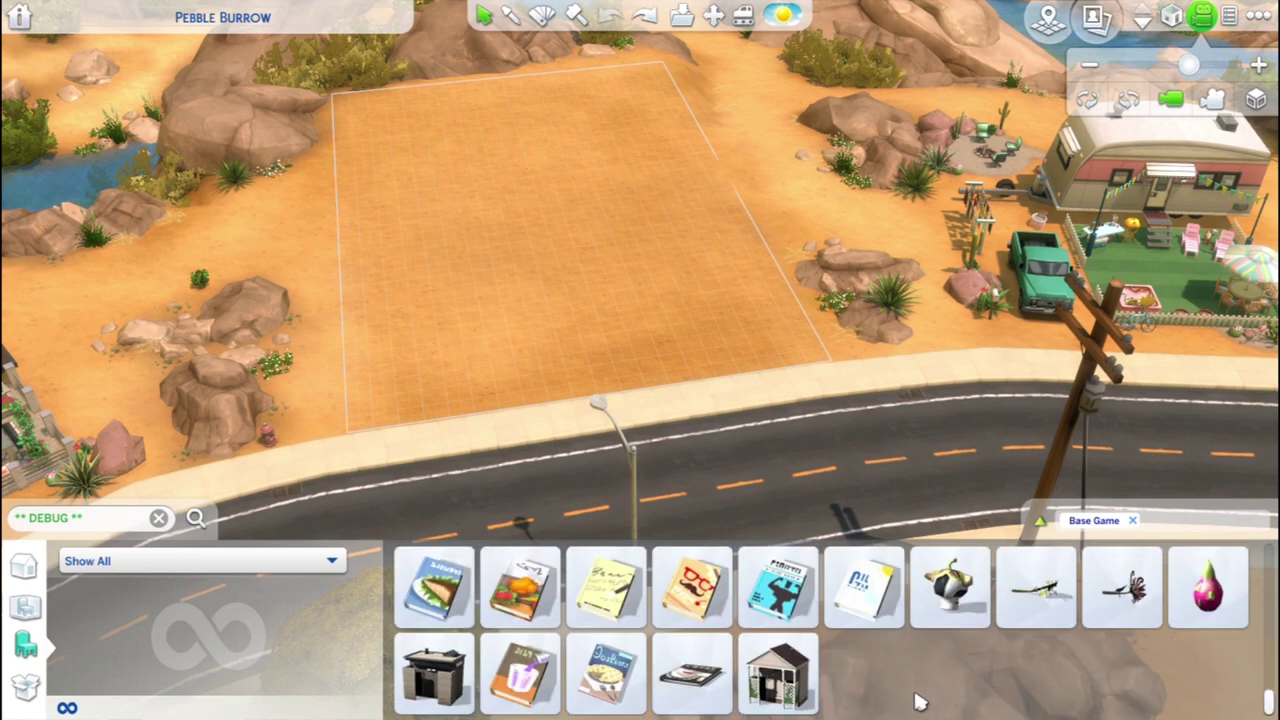
pyautogui.scroll(5, 918, 702)
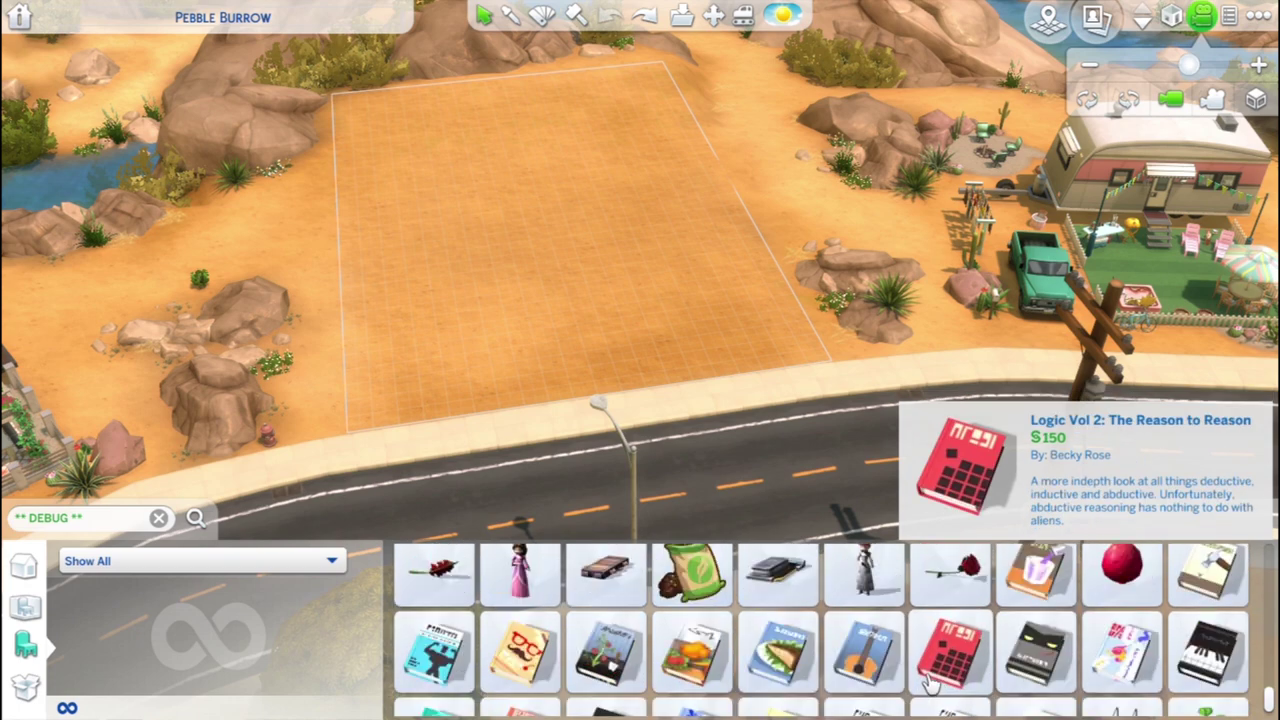
pyautogui.scroll(1, 928, 683)
pyautogui.scroll(-1, 928, 683)
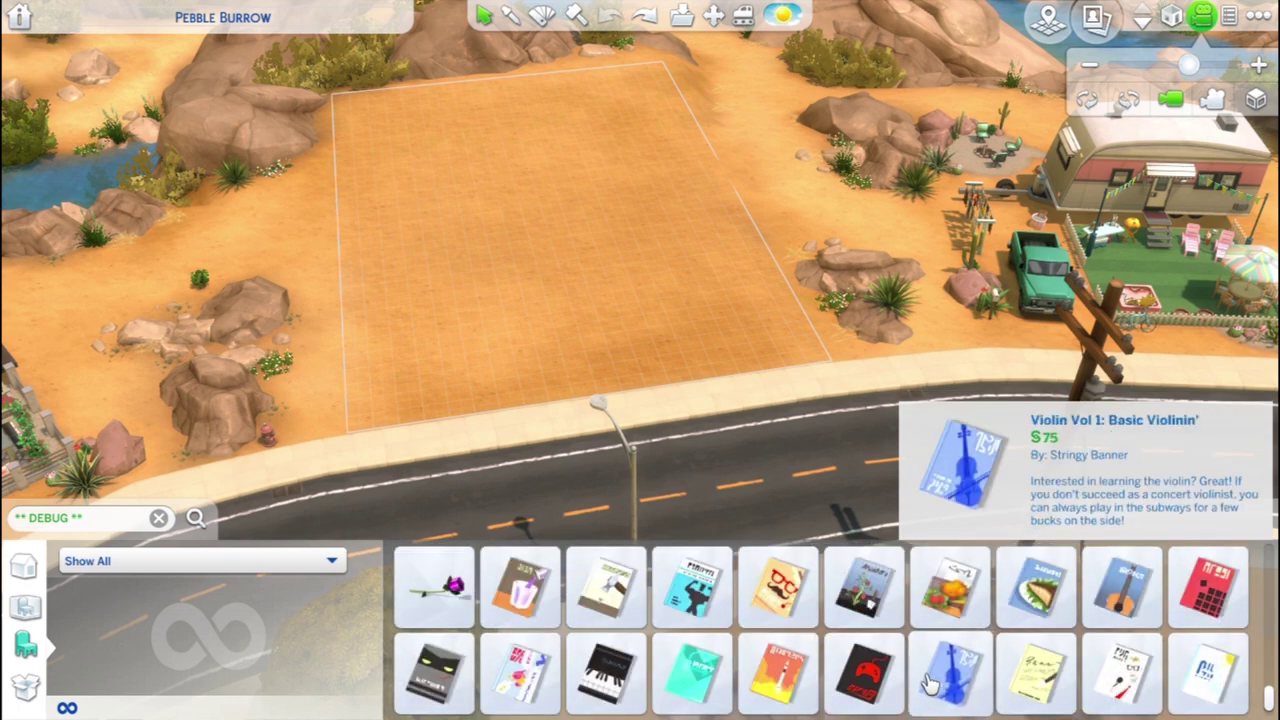
pyautogui.scroll(3, 928, 683)
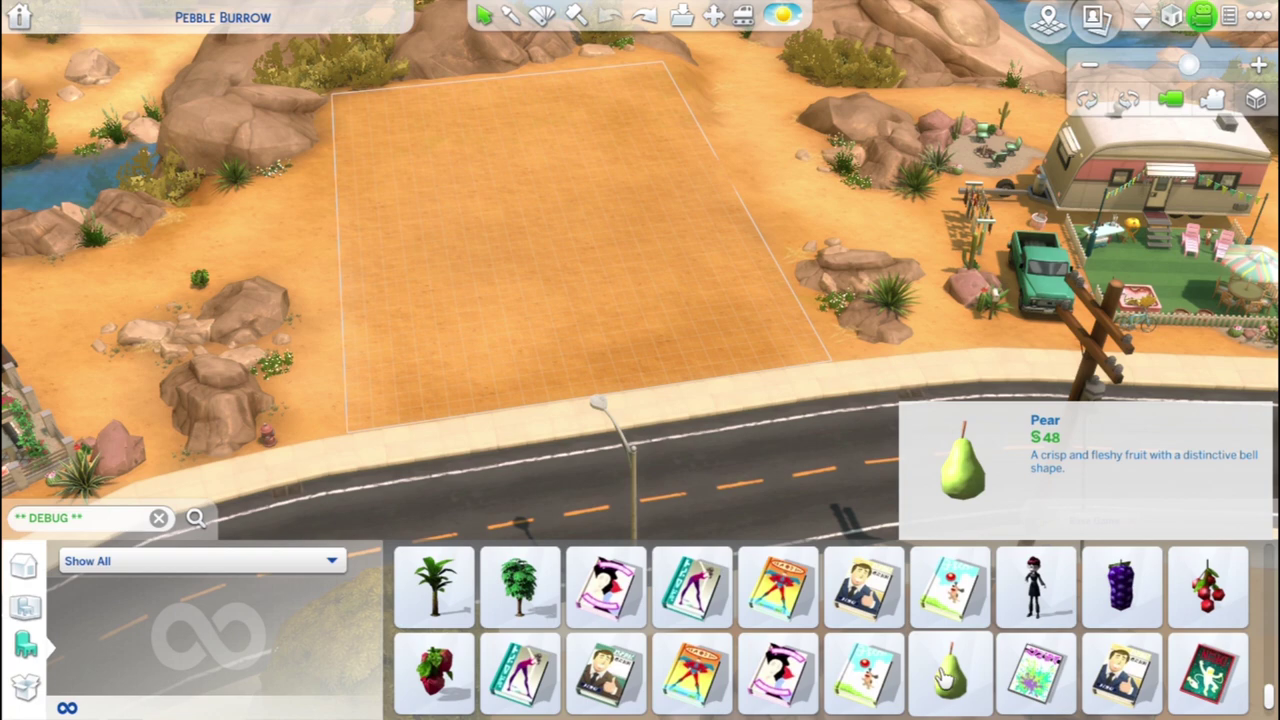
pyautogui.scroll(5, 943, 678)
pyautogui.scroll(4, 1046, 646)
pyautogui.scroll(5, 1046, 646)
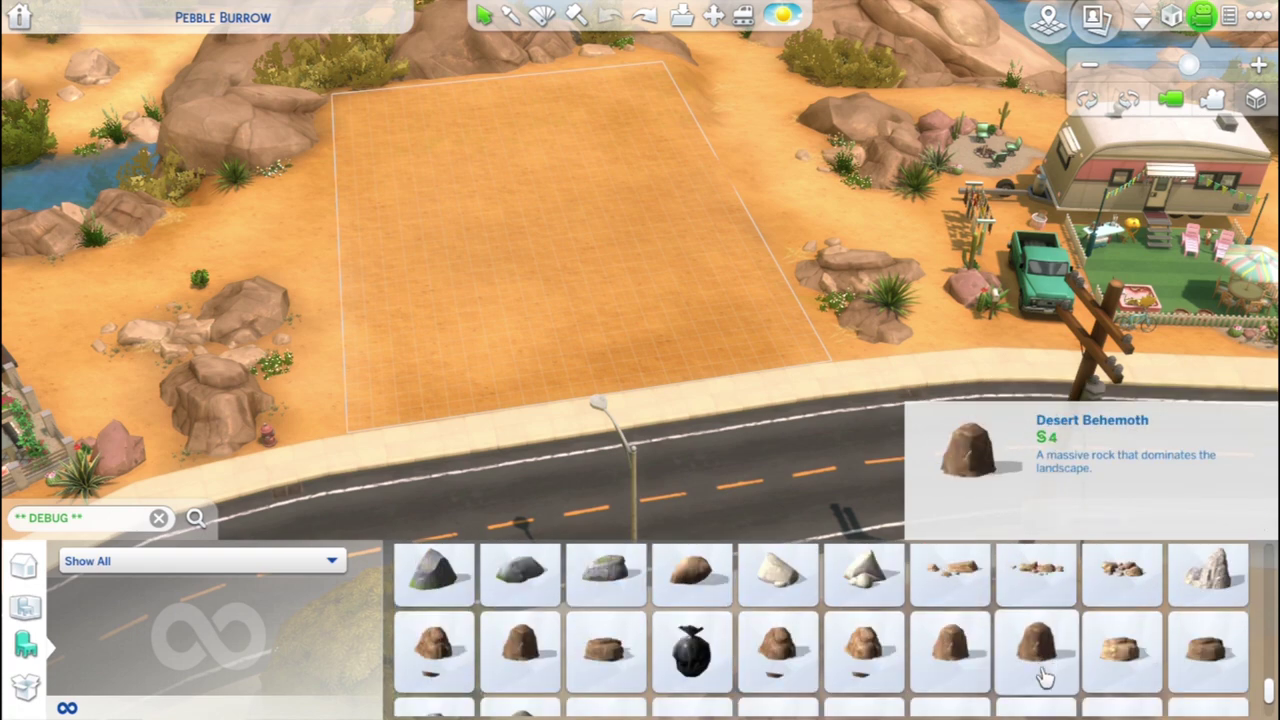
pyautogui.scroll(1, 1046, 672)
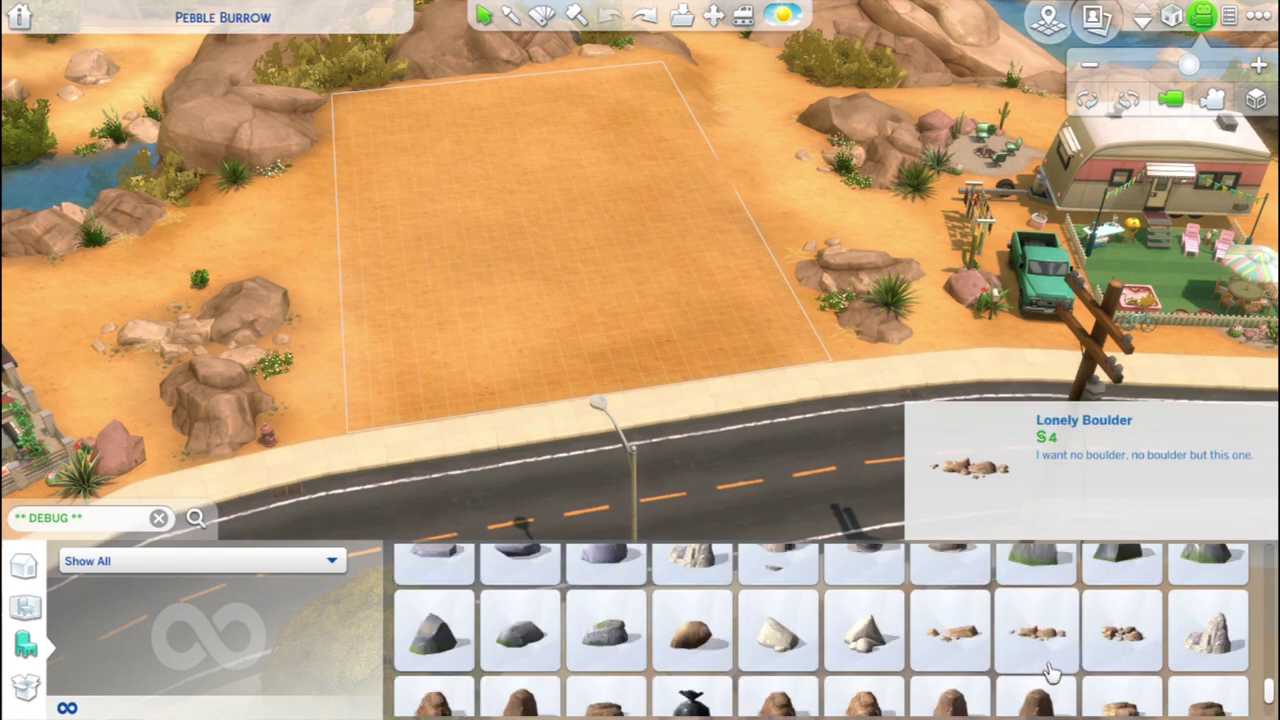
pyautogui.scroll(5, 1046, 672)
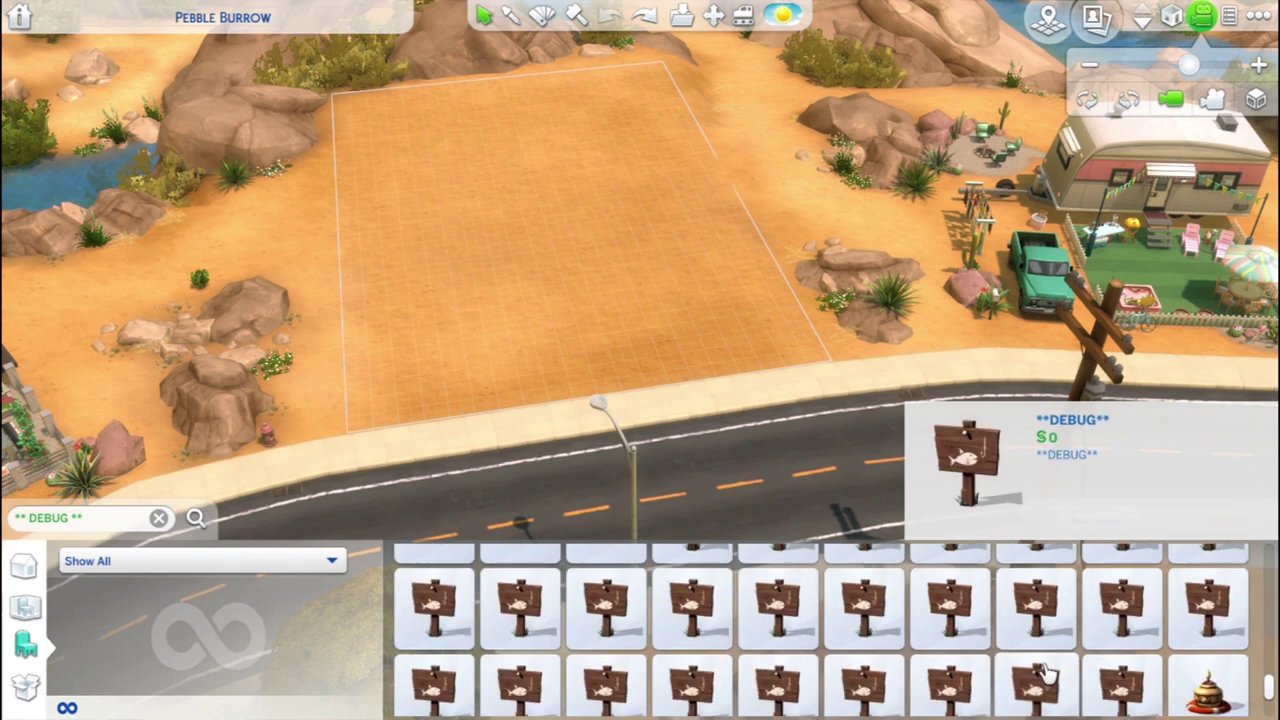
pyautogui.scroll(4, 1100, 660)
pyautogui.scroll(-2, 1093, 655)
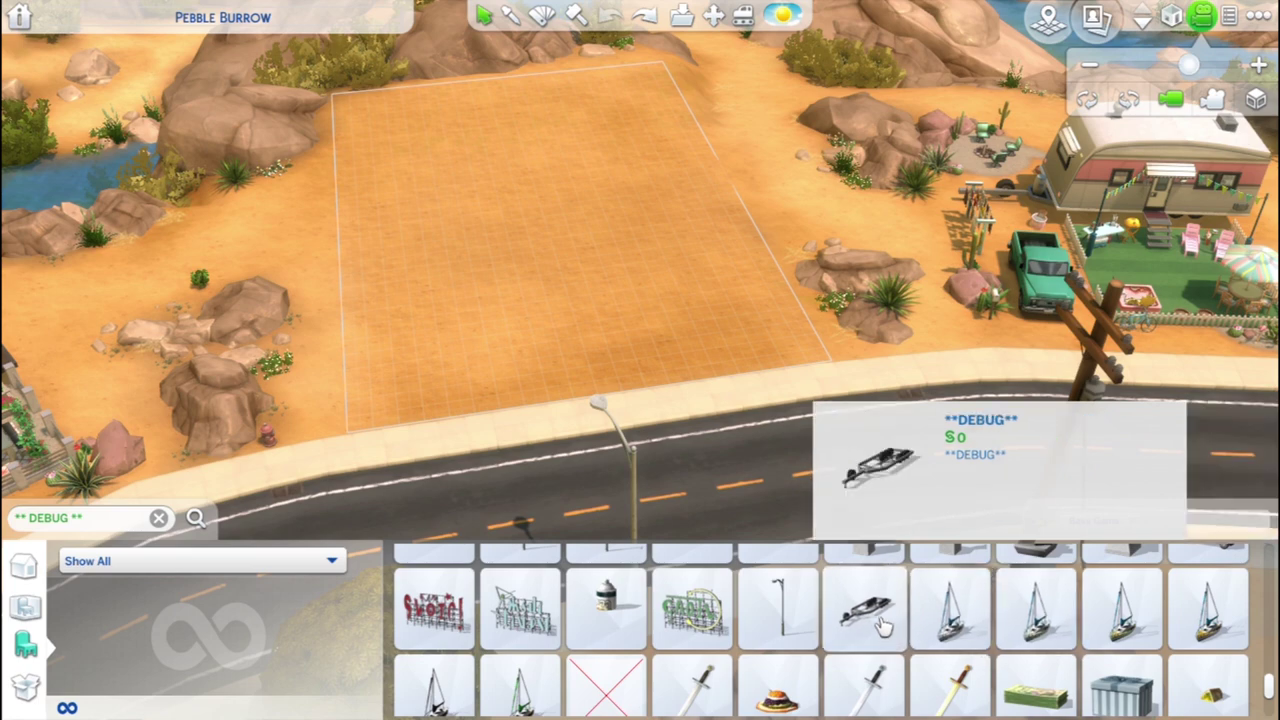
# Place the debug boat trailer crosswise in the middle of the lot, turned sideways and scaled down one size.
pyautogui.click(880, 625)
pyautogui.scroll(2, 600, 350)
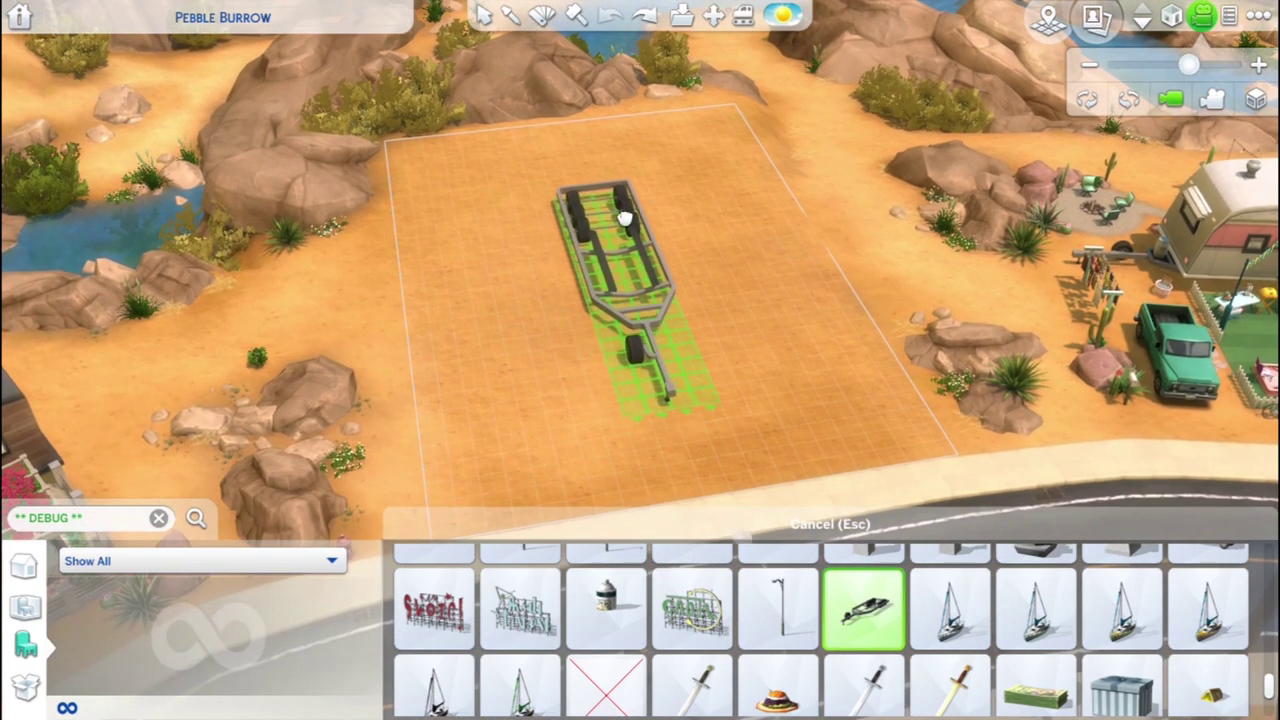
pyautogui.press('.')
pyautogui.press('.')
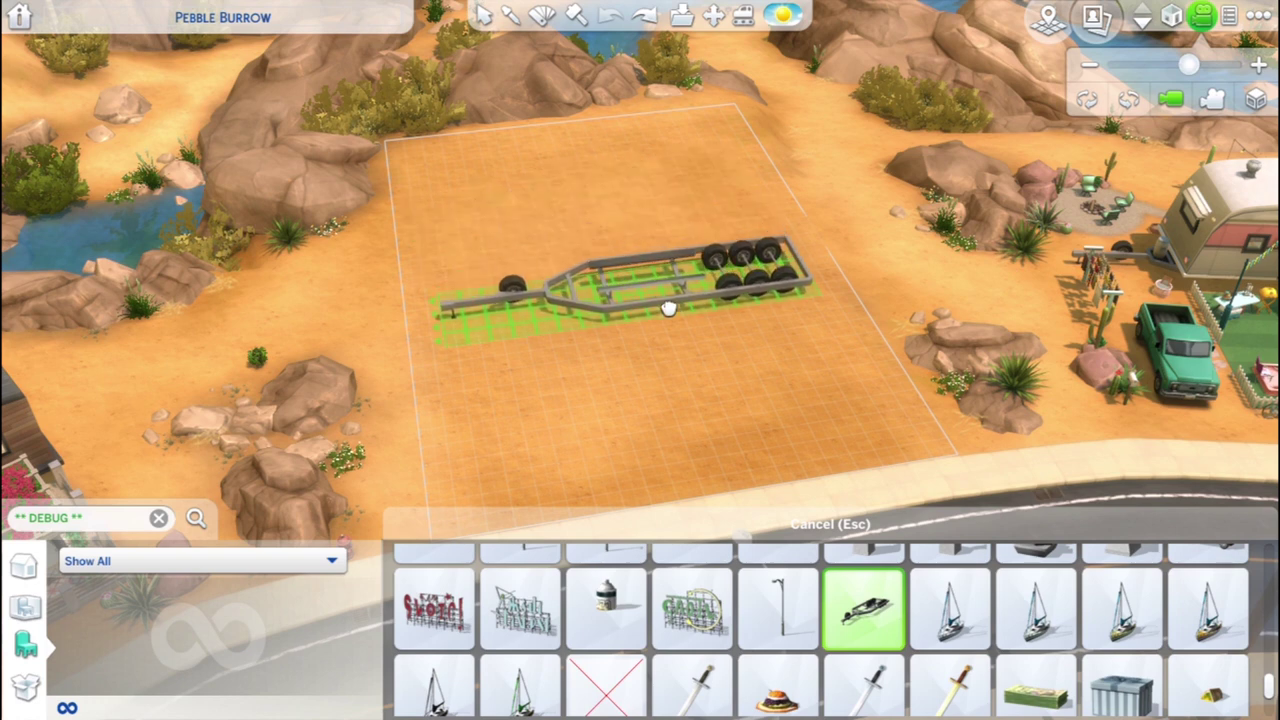
pyautogui.hotkey('shift', '[')
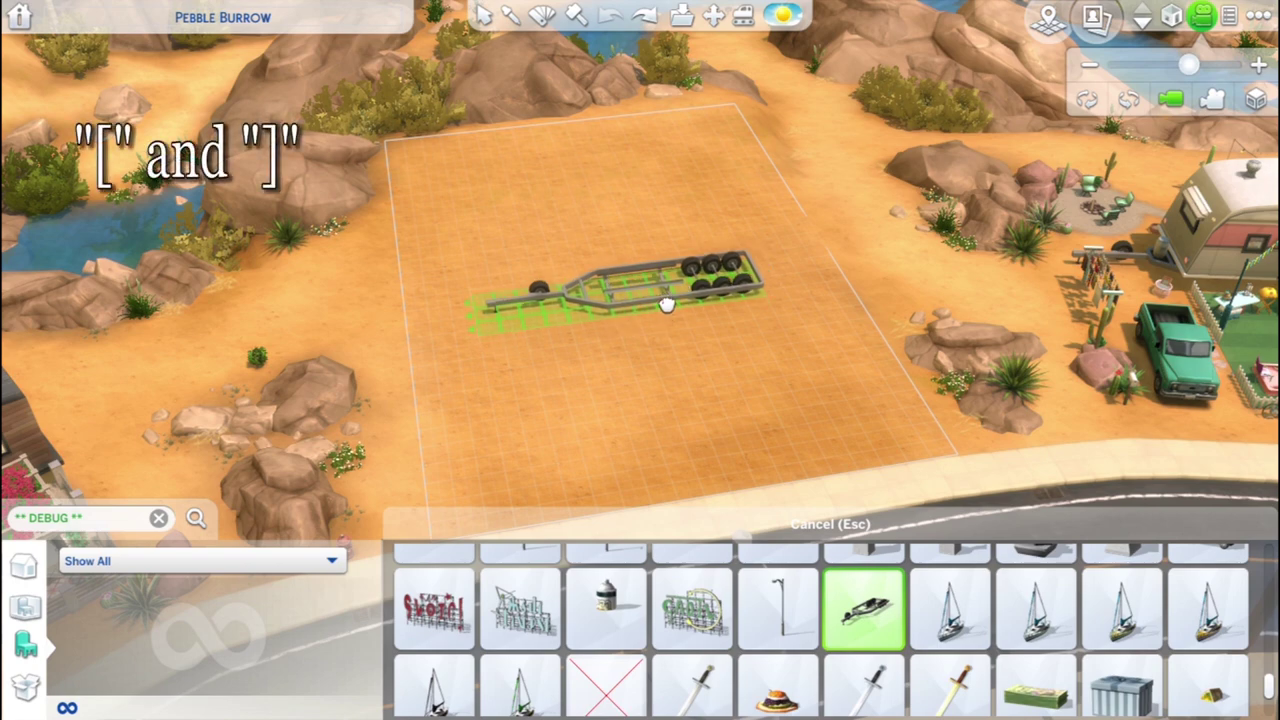
pyautogui.click(655, 292)
# Draw a small rectangular room with the Room Tool on the street side of the boat trailer.
pyautogui.scroll(3, 691, 334)
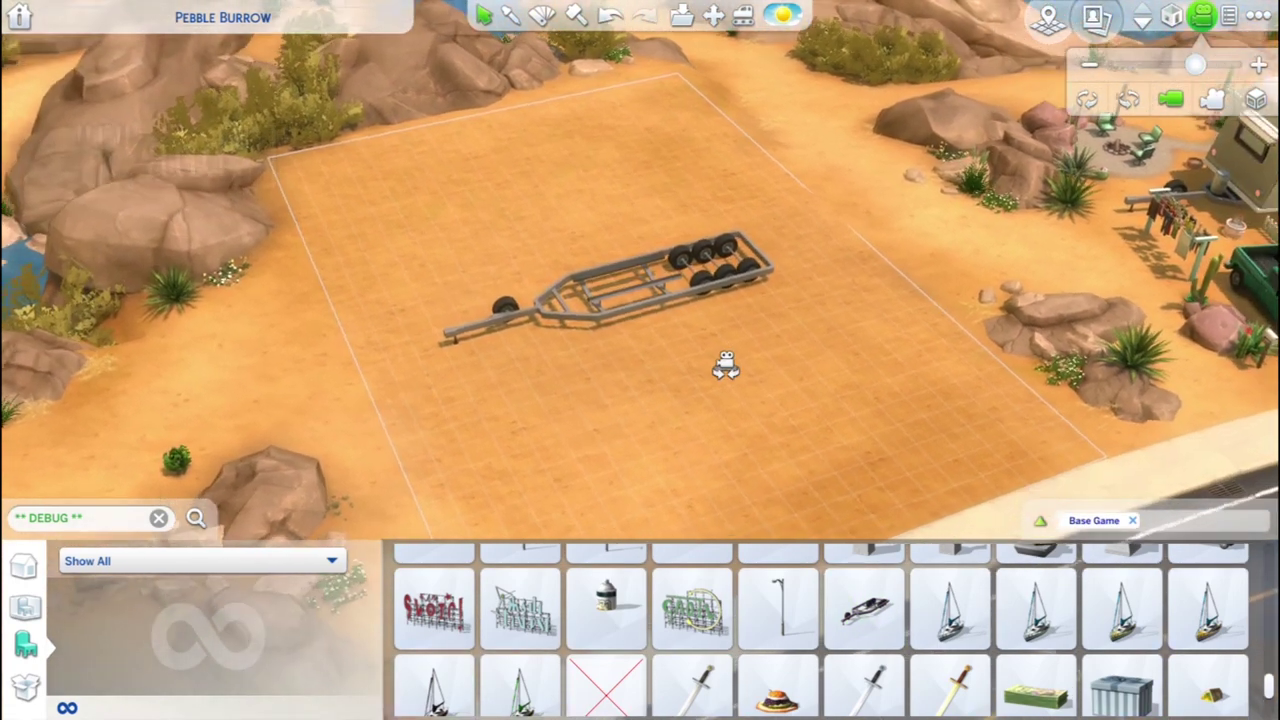
pyautogui.click(24, 567)
pyautogui.click(475, 587)
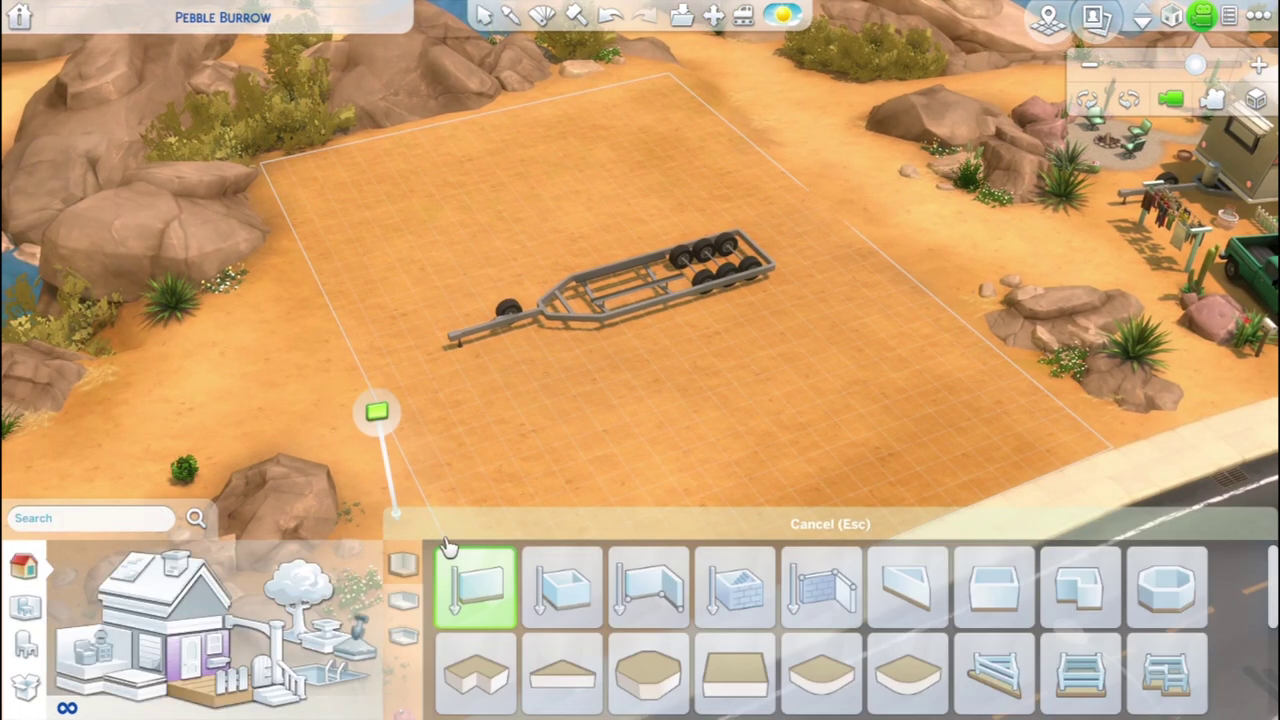
pyautogui.click(560, 590)
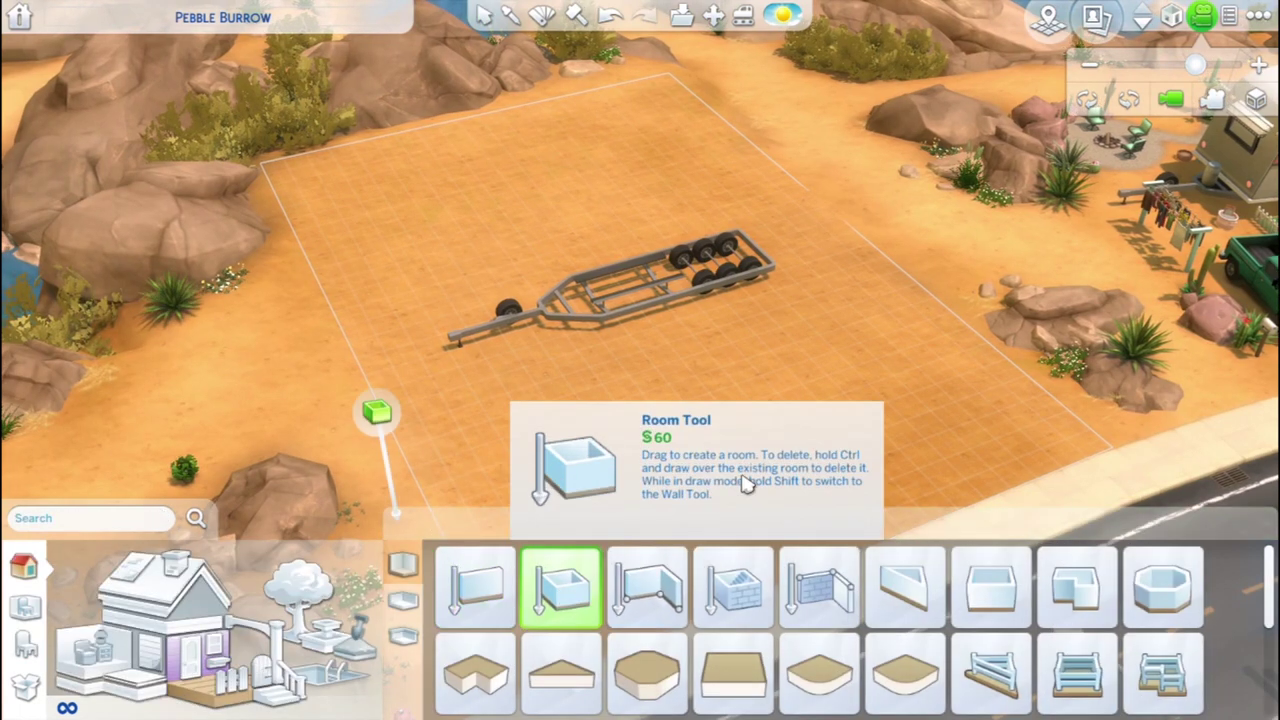
pyautogui.moveTo(757, 387); pyautogui.dragTo(731, 434)
pyautogui.click(486, 18)
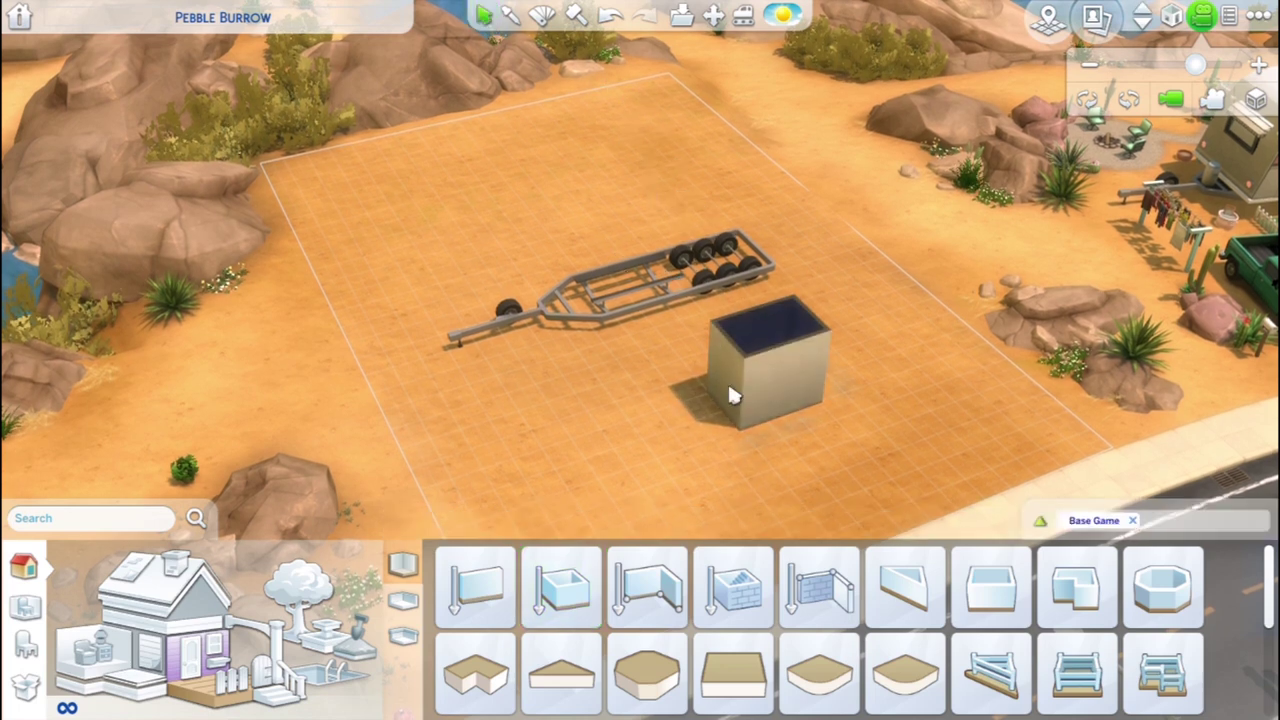
# Lower the small room so that it sits partway sunk into the ground.
pyautogui.click(757, 396)
pyautogui.moveTo(769, 365); pyautogui.dragTo(751, 410)
pyautogui.click(757, 420)
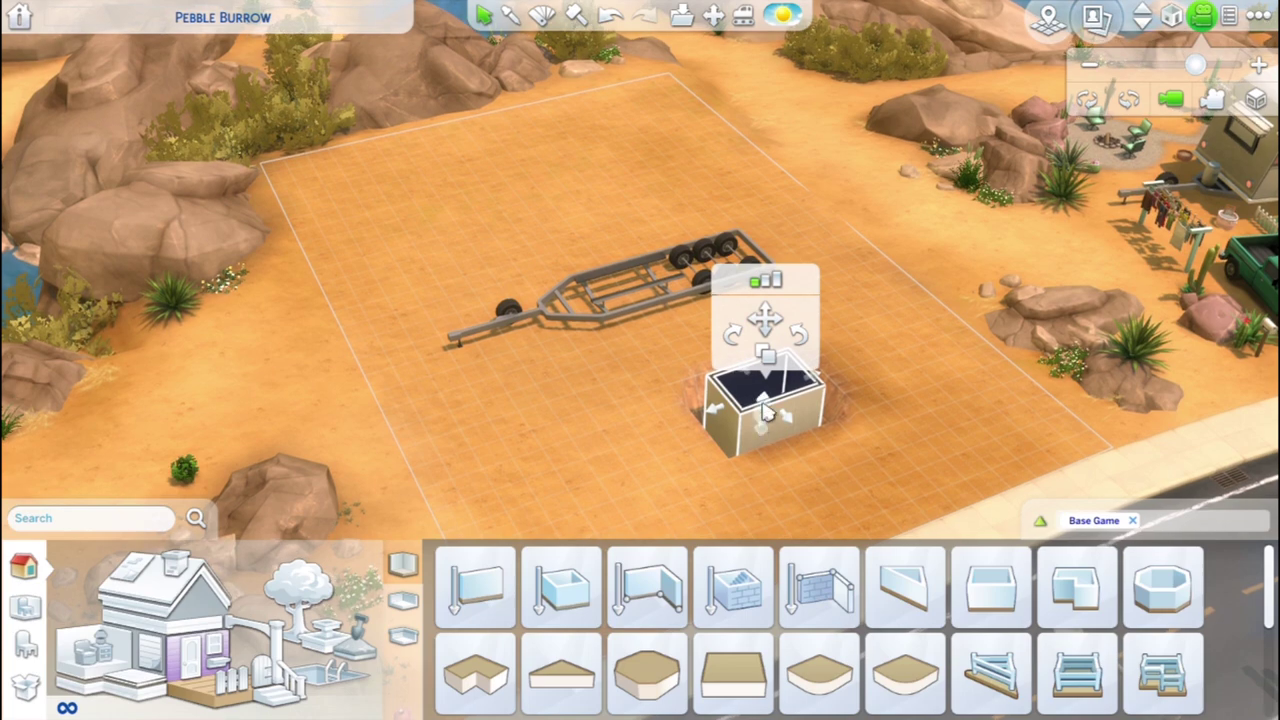
# Draw a larger room with the Room Tool on top of the sunken room, overhanging it beside the trailer.
pyautogui.moveTo(888, 372); pyautogui.dragTo(900, 382)
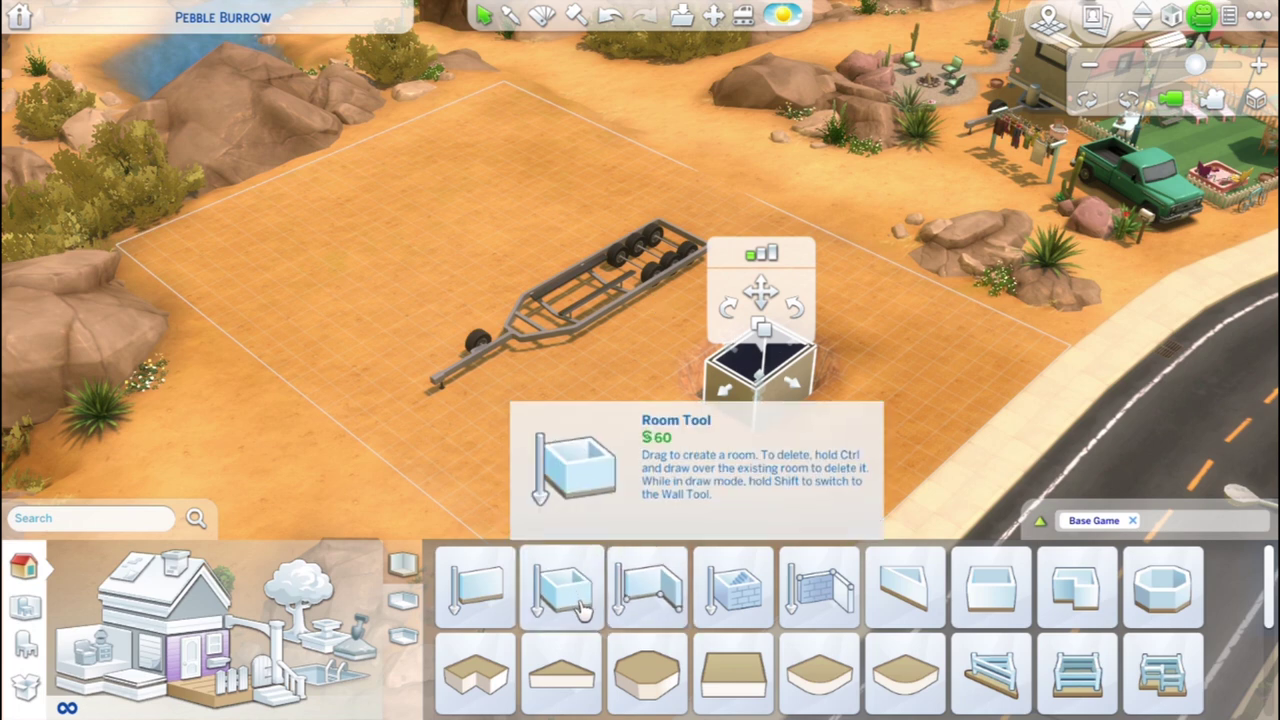
pyautogui.click(572, 600)
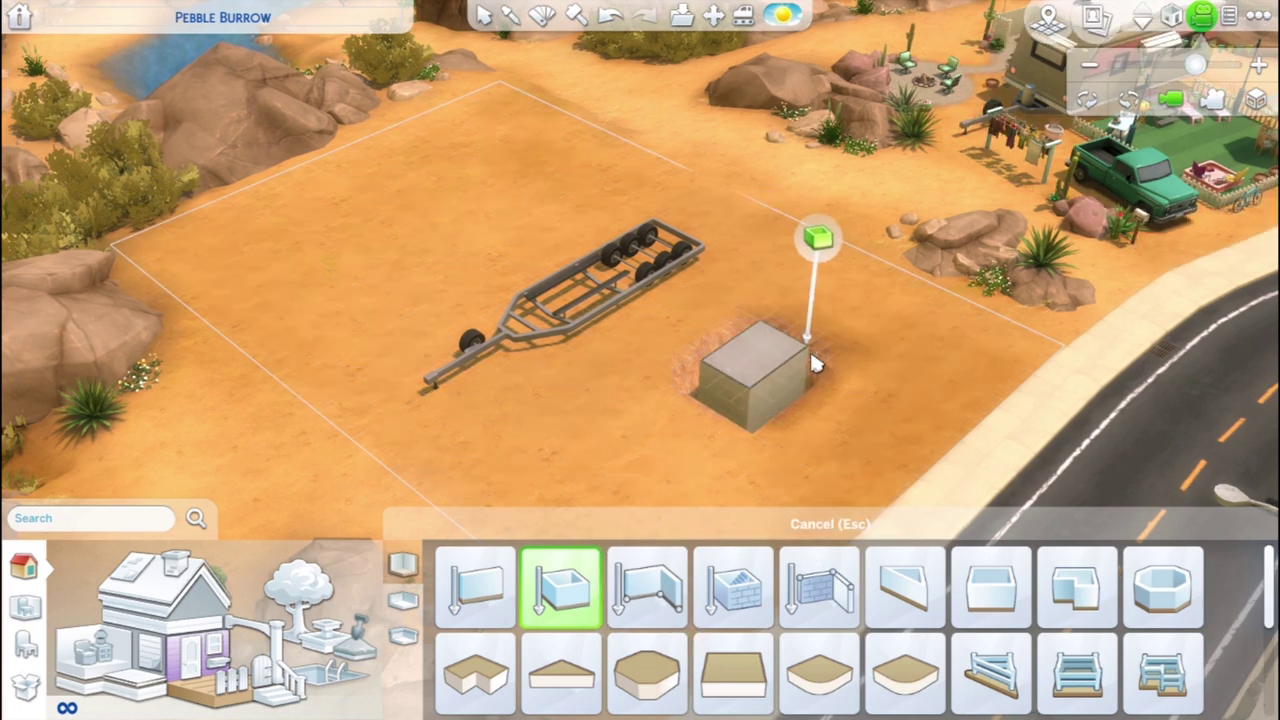
pyautogui.moveTo(750, 380); pyautogui.dragTo(762, 276)
pyautogui.click(484, 14)
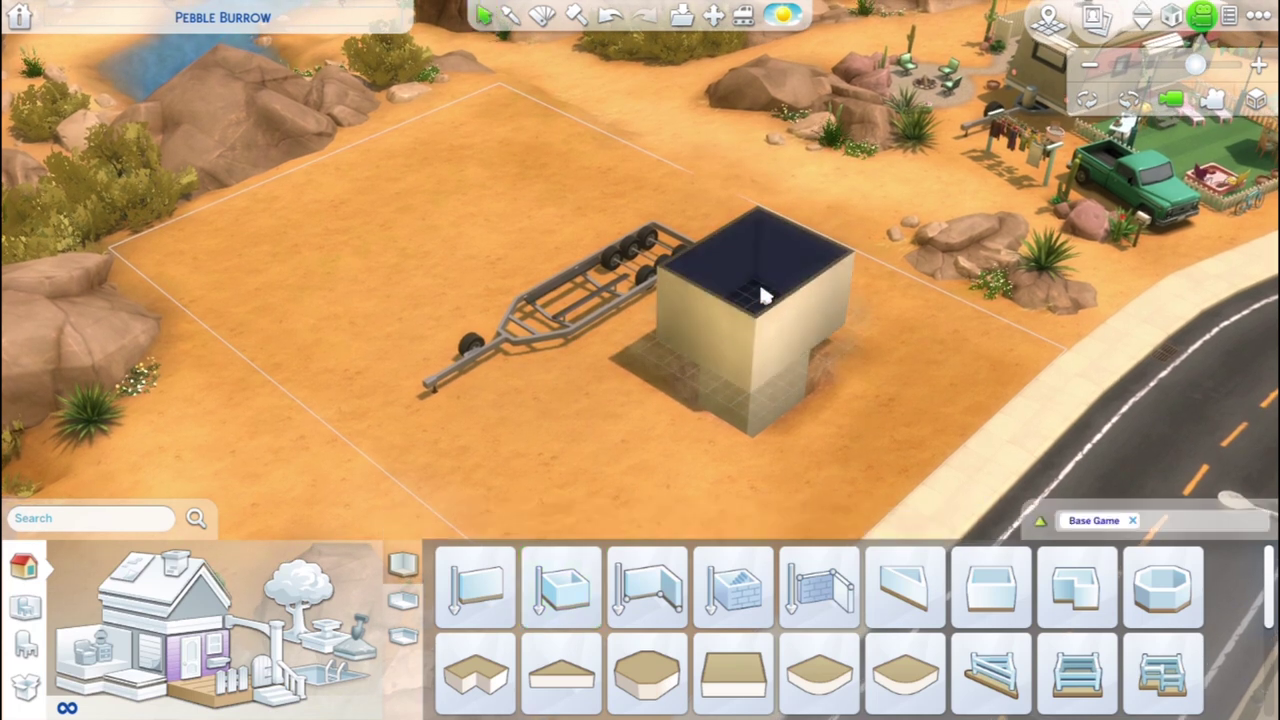
# Lengthen the upper room along the boat trailer by moving its end walls outward and trimming the hitch end back slightly.
pyautogui.click(761, 289)
pyautogui.moveTo(698, 312); pyautogui.dragTo(648, 373)
pyautogui.press(',')
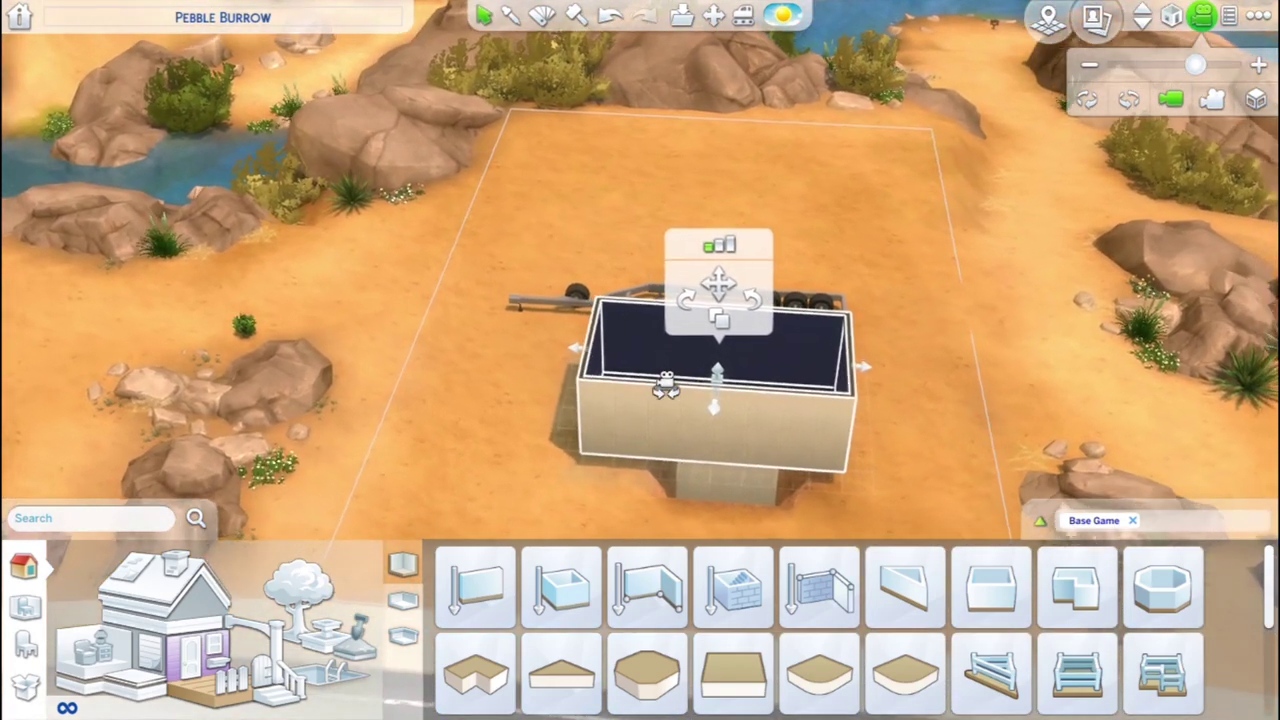
pyautogui.click(923, 362)
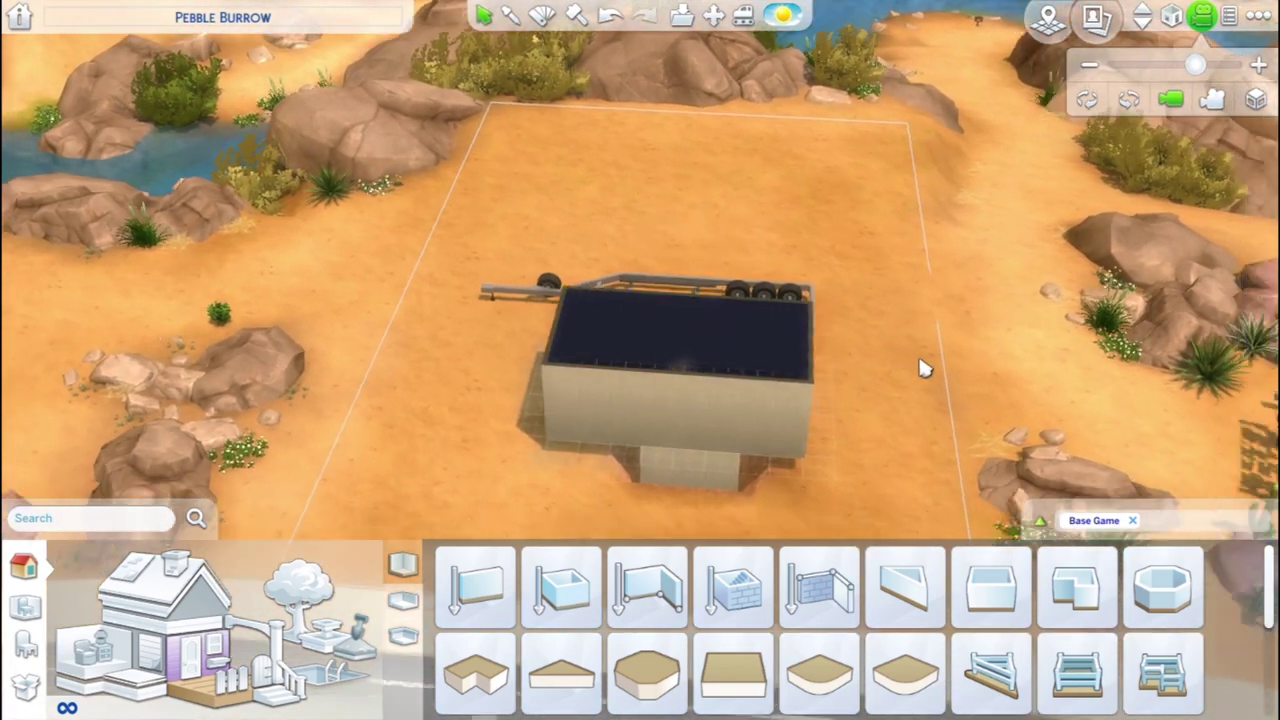
pyautogui.click(710, 351)
pyautogui.moveTo(781, 342); pyautogui.dragTo(832, 346)
pyautogui.press(',')
pyautogui.press(',')
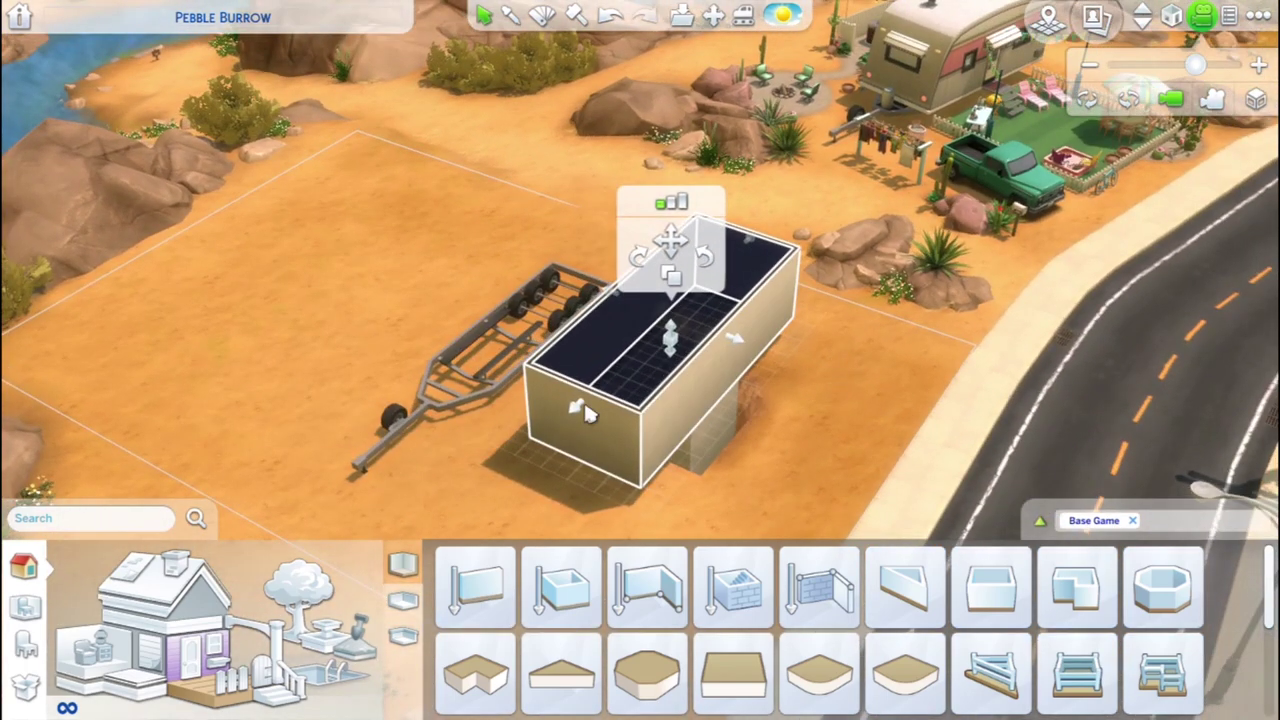
pyautogui.moveTo(579, 413); pyautogui.dragTo(594, 393)
pyautogui.press(',')
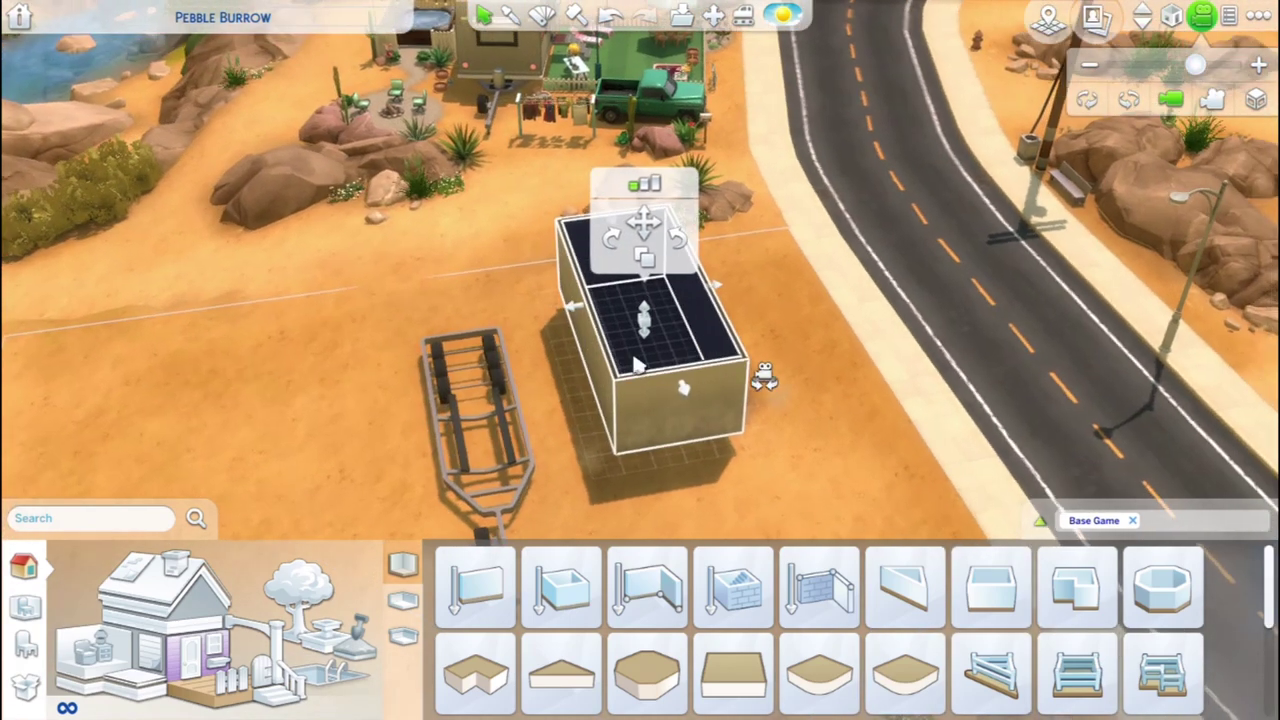
# Extend the upper room over the trailer frame and pull its street-side wall back clear of the small sunken room.
pyautogui.moveTo(563, 310); pyautogui.dragTo(386, 397)
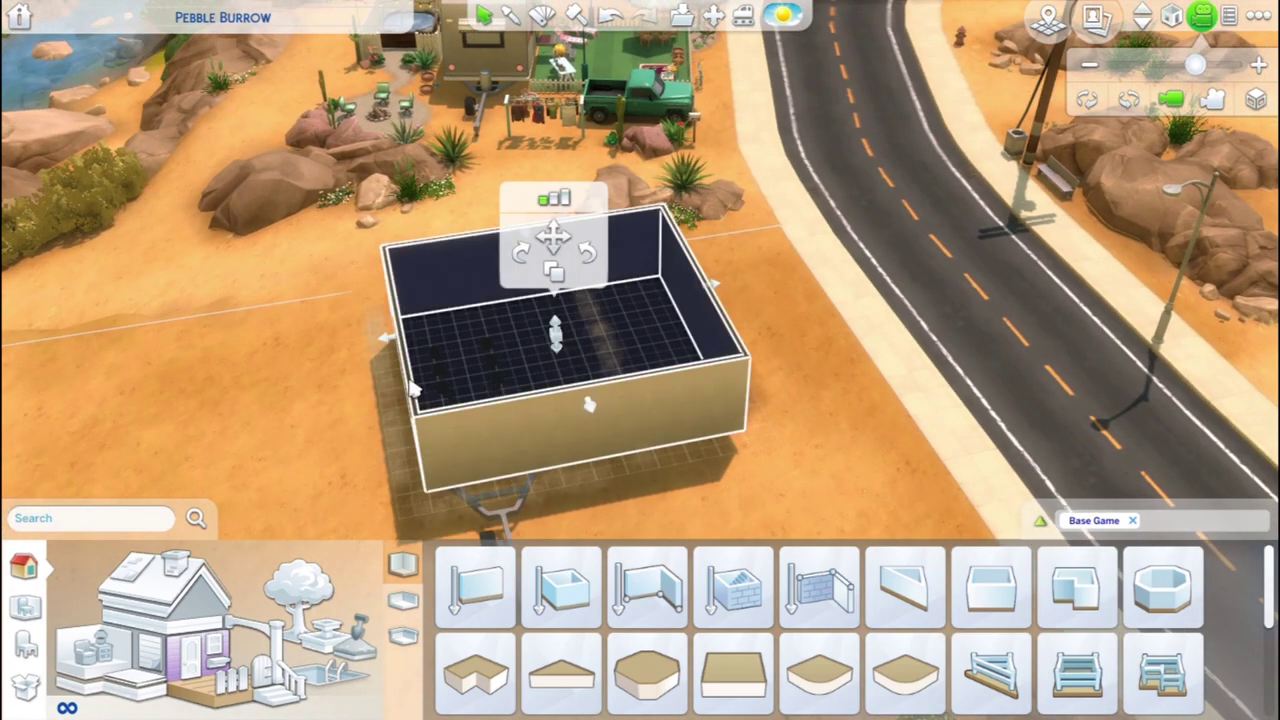
pyautogui.moveTo(720, 294); pyautogui.dragTo(591, 356)
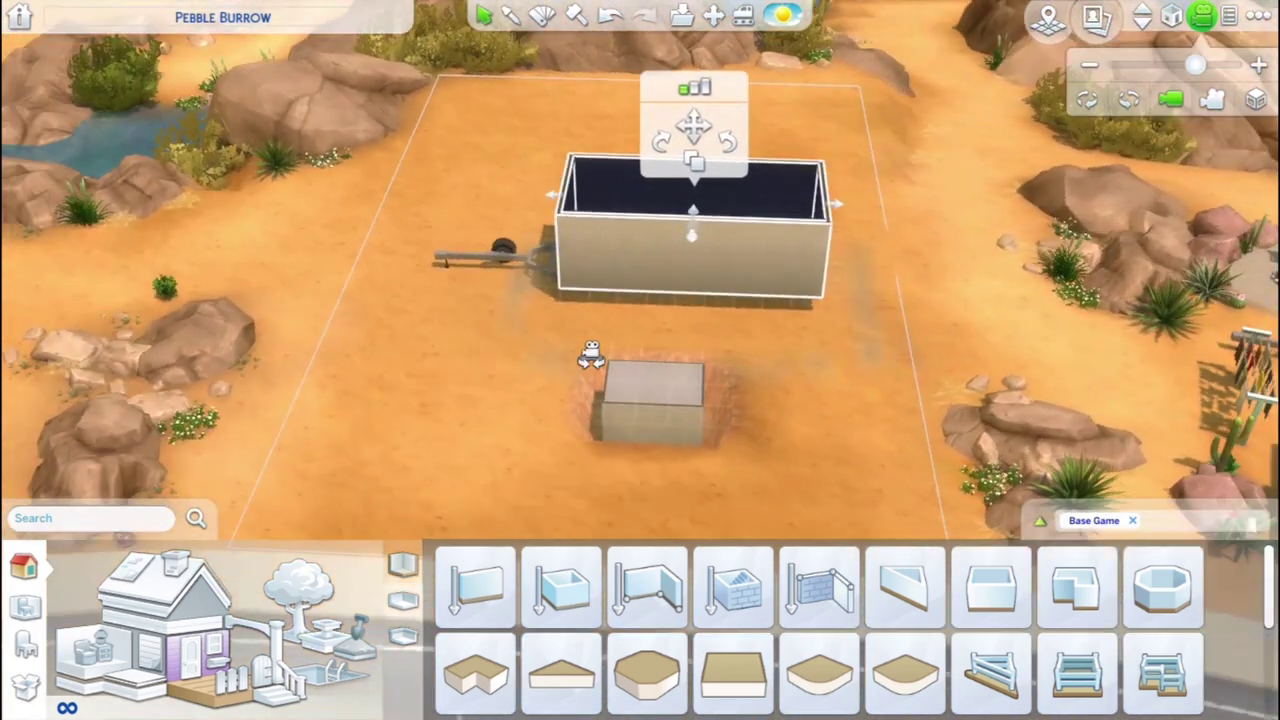
pyautogui.moveTo(725, 327); pyautogui.dragTo(757, 426)
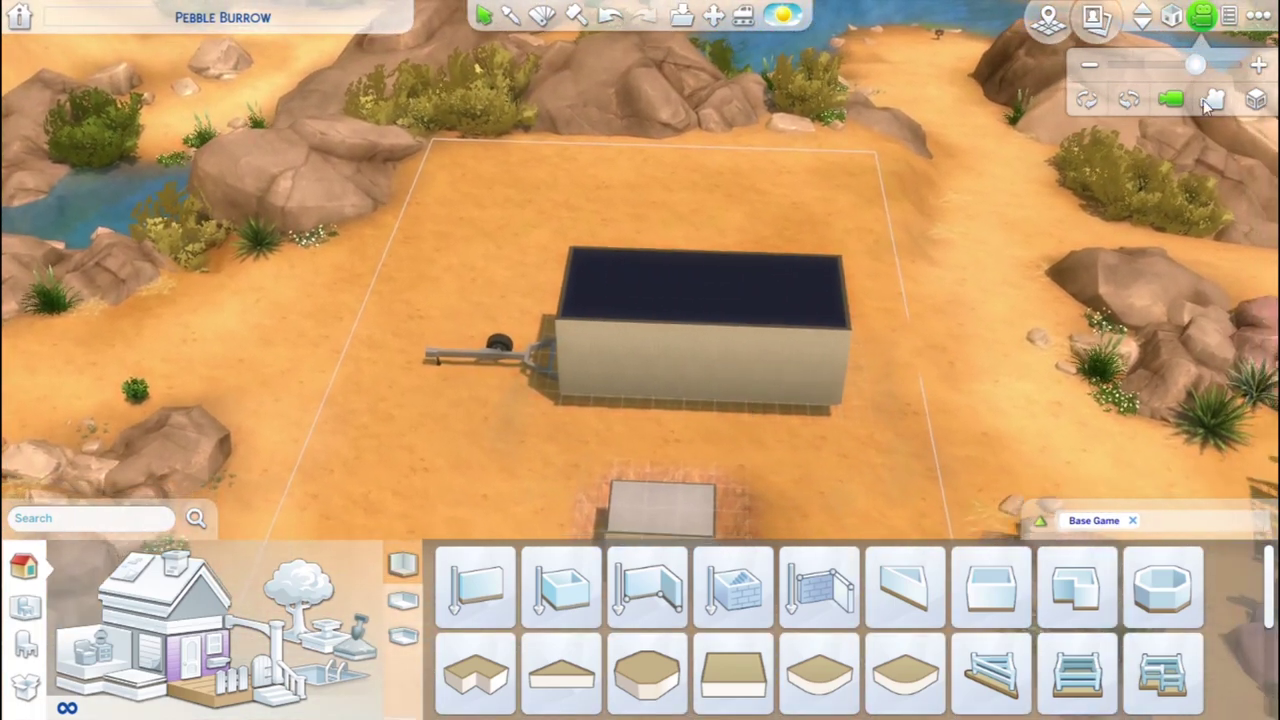
# Try to shorten the trailer room at the end opposite the hitch in a top-down view.
pyautogui.click(1256, 97)
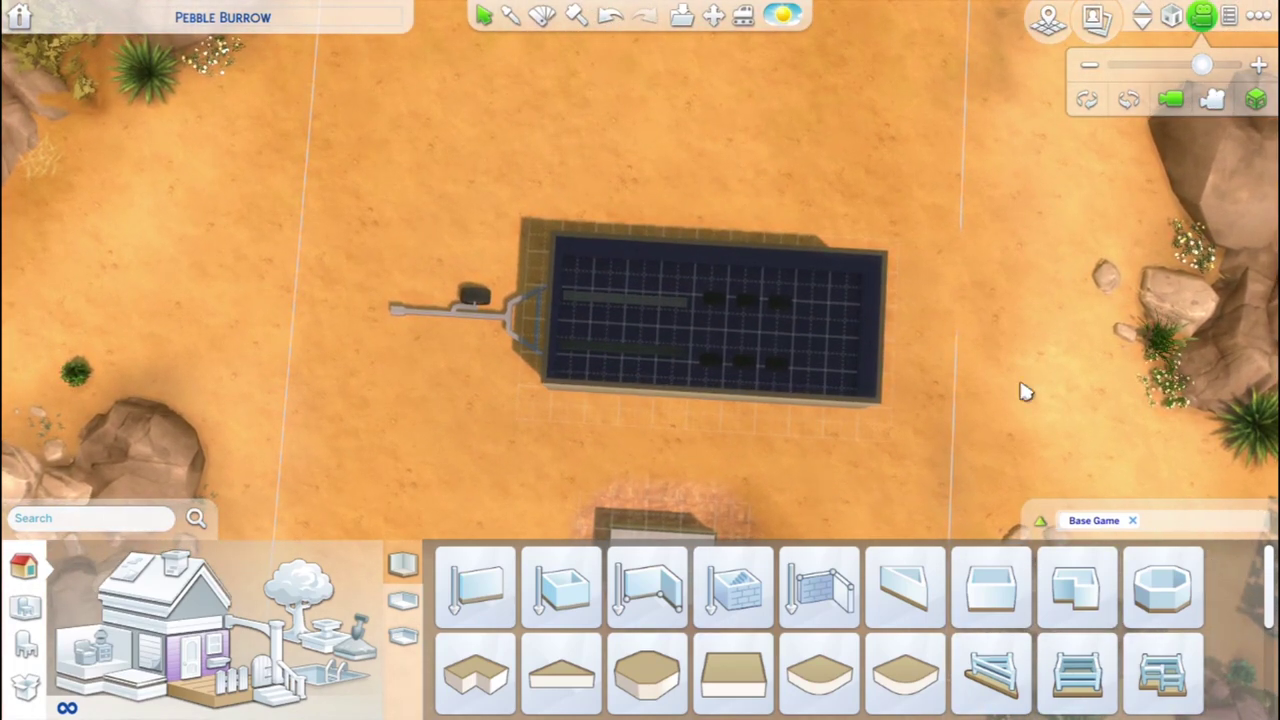
pyautogui.scroll(2, 790, 390)
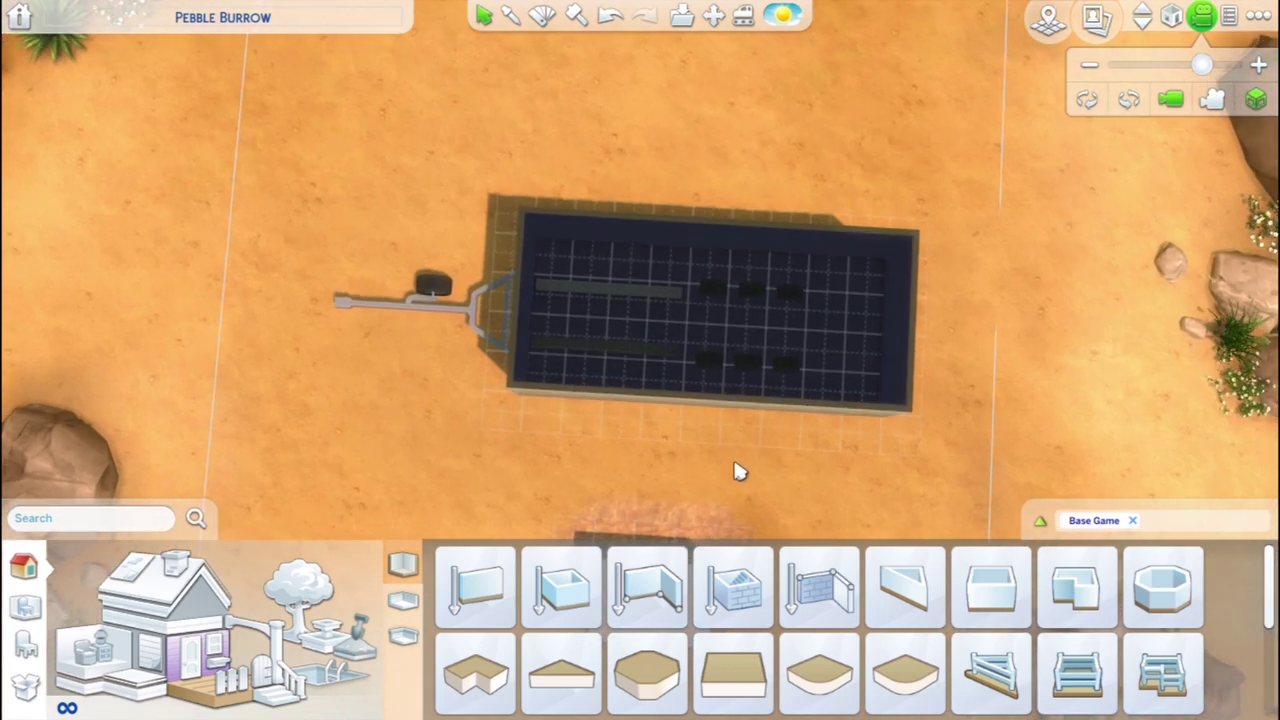
pyautogui.moveTo(735, 463); pyautogui.dragTo(557, 374)
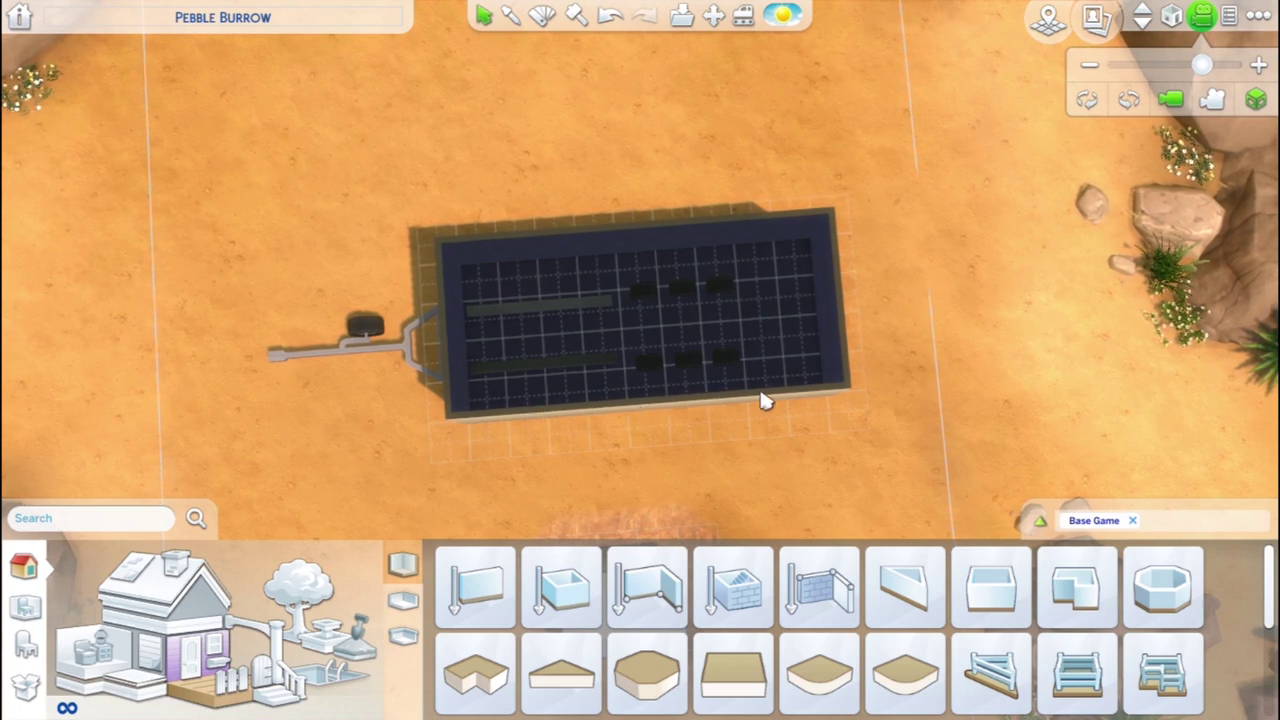
pyautogui.moveTo(862, 328); pyautogui.dragTo(737, 321)
pyautogui.click(727, 325)
pyautogui.moveTo(745, 454); pyautogui.dragTo(803, 404)
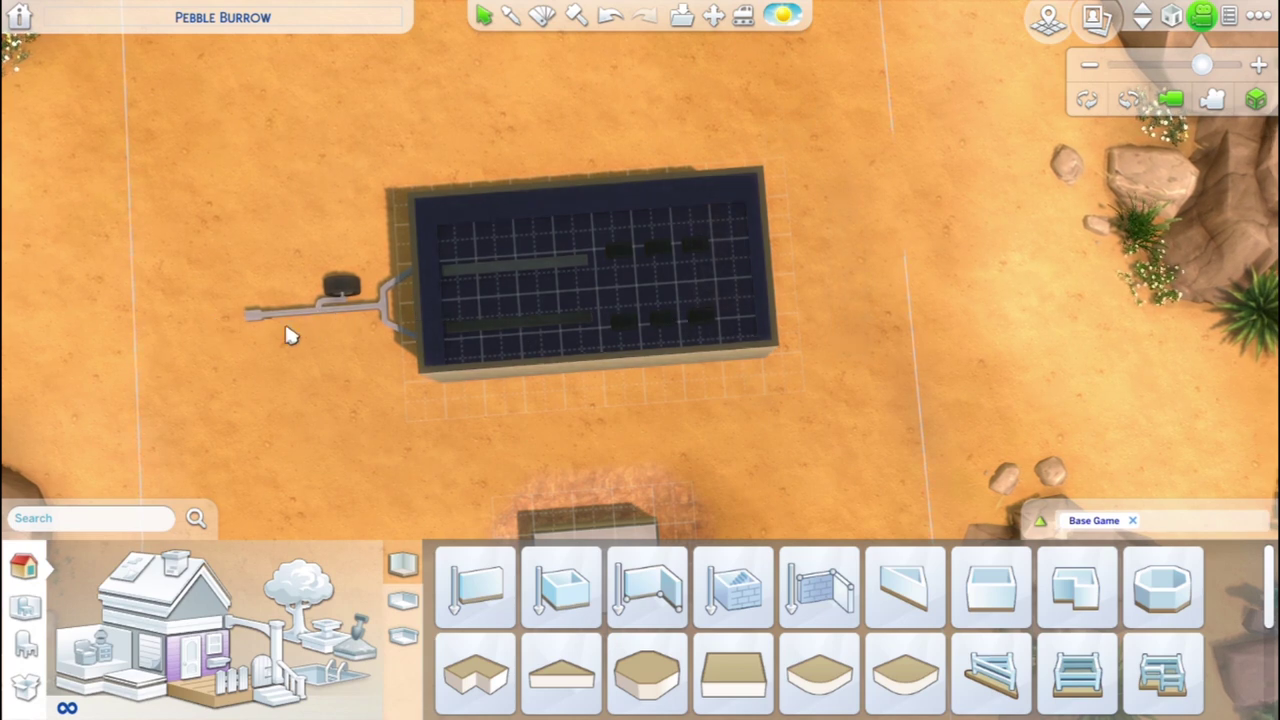
pyautogui.moveTo(889, 384); pyautogui.dragTo(771, 397)
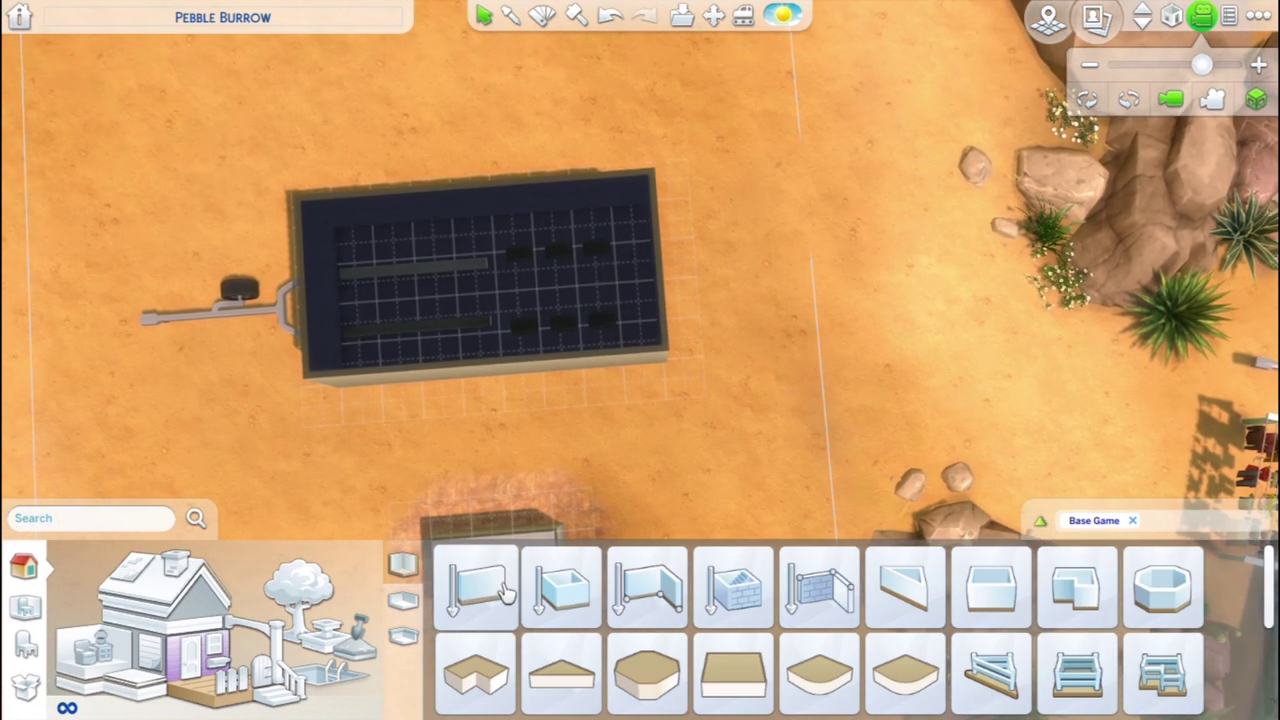
pyautogui.click(619, 24)
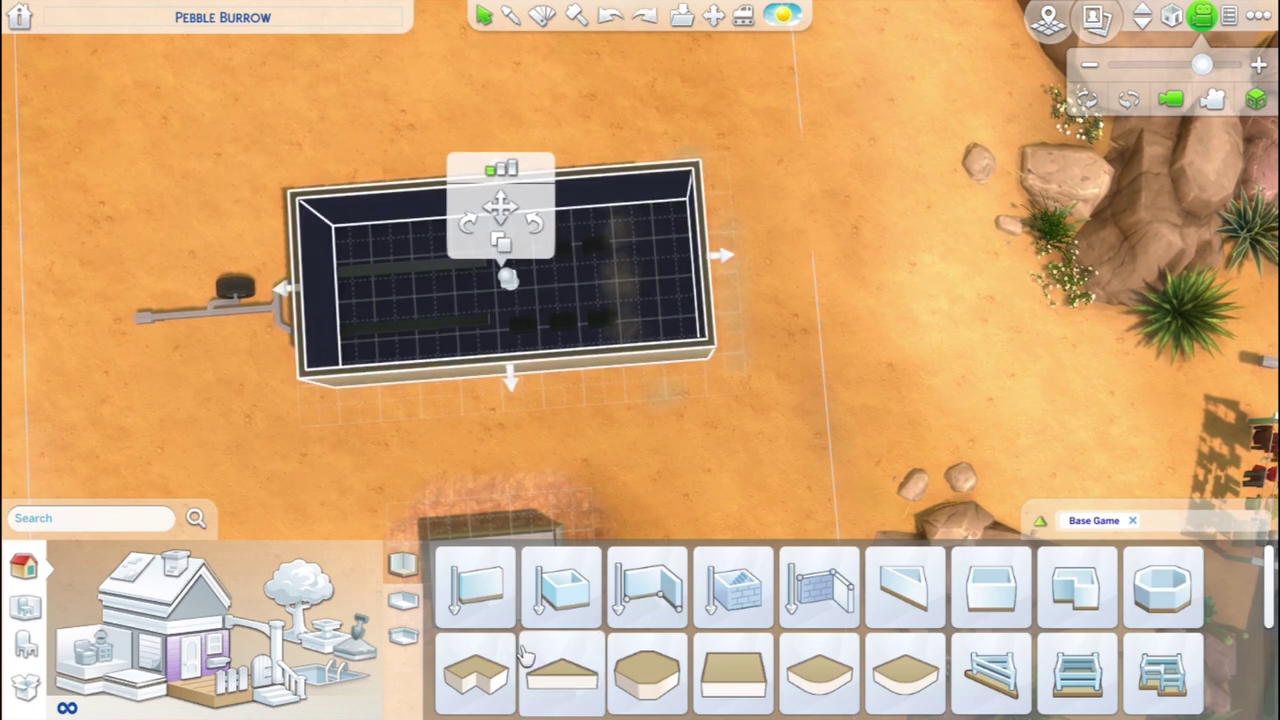
# Draw a cross wall near the end opposite the hitch and demolish the outer walls beyond it to shorten the trailer room.
pyautogui.click(475, 585)
pyautogui.moveTo(660, 347); pyautogui.dragTo(650, 174)
pyautogui.click(582, 20)
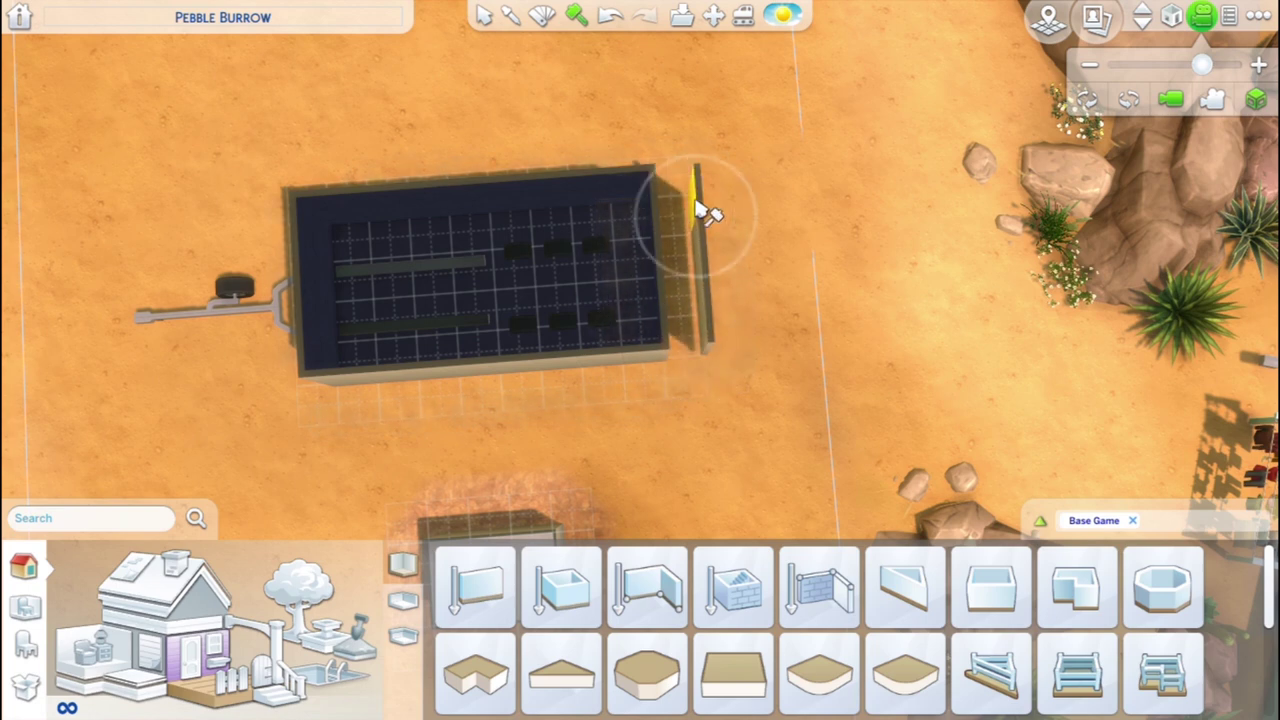
pyautogui.click(1144, 9)
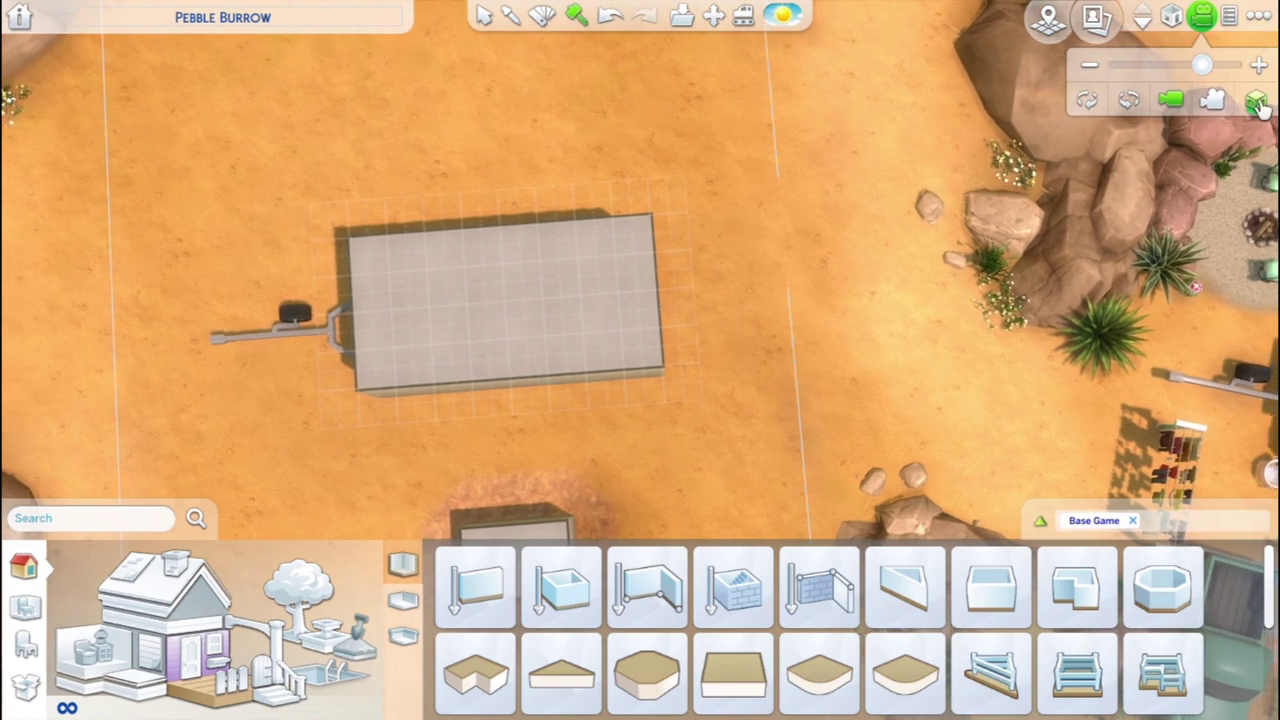
pyautogui.click(1256, 99)
pyautogui.press('Escape')
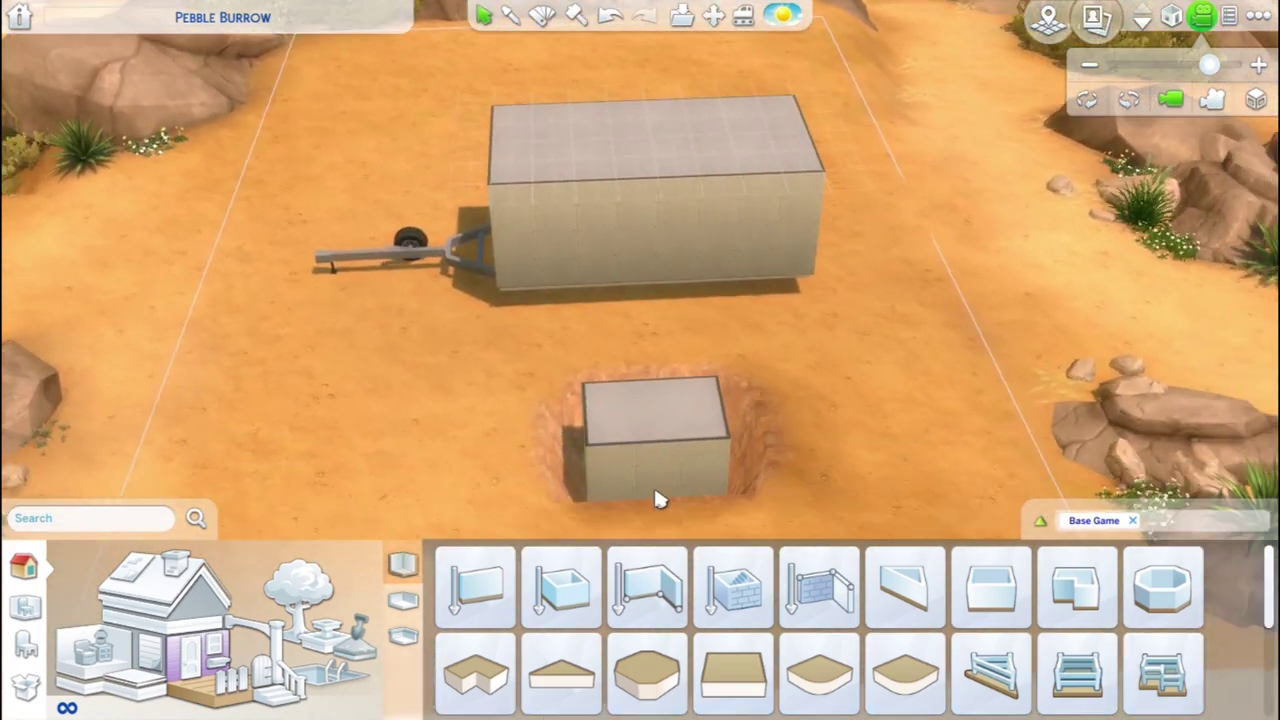
# Delete the small sunken room on the street side of the trailer.
pyautogui.click(655, 490)
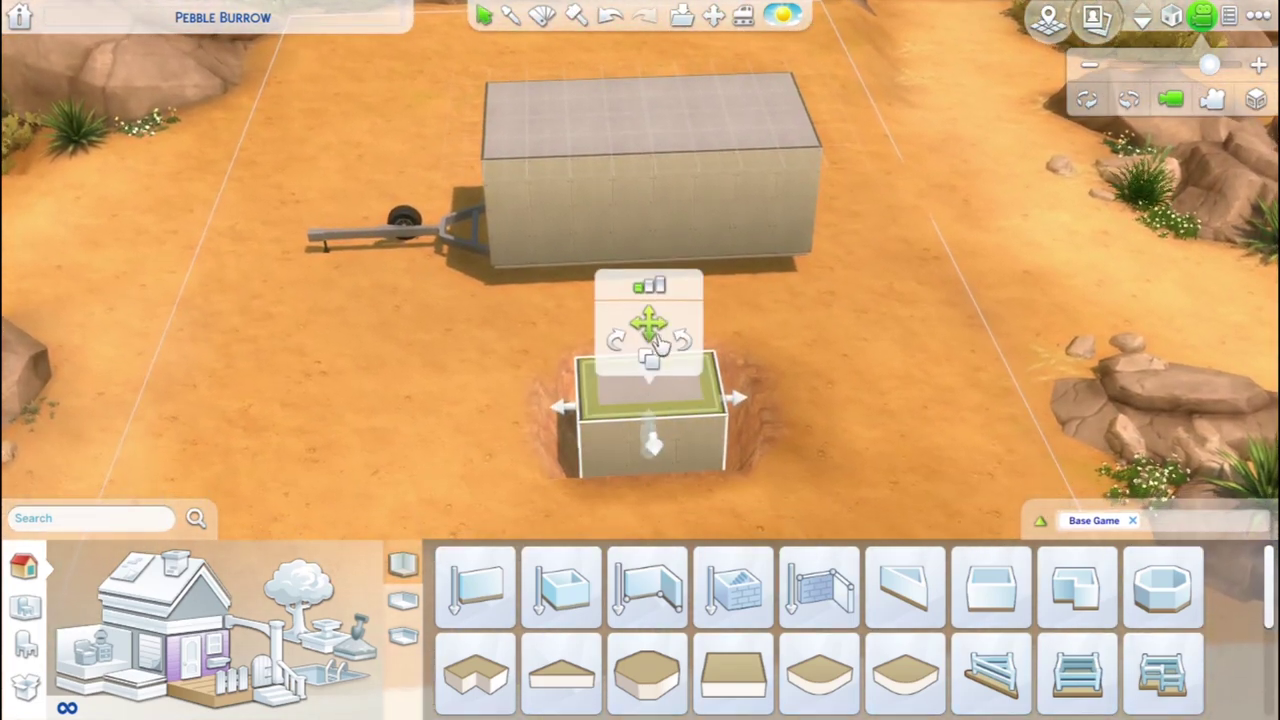
pyautogui.click(650, 326)
pyautogui.click(337, 700)
pyautogui.scroll(-4, 820, 351)
pyautogui.moveTo(771, 386); pyautogui.dragTo(808, 416)
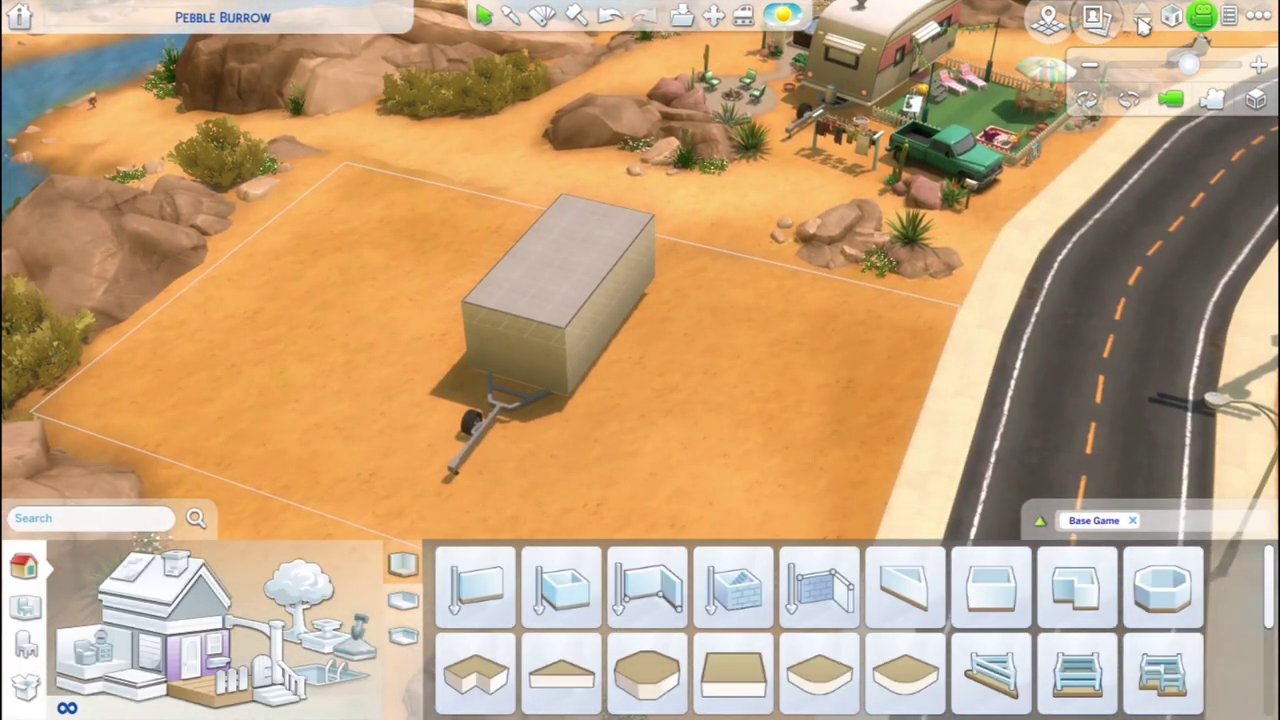
# Raise the trailer room slightly so that its floor sits above the boat trailer's wheels.
pyautogui.scroll(3, 608, 366)
pyautogui.moveTo(657, 428); pyautogui.dragTo(697, 437)
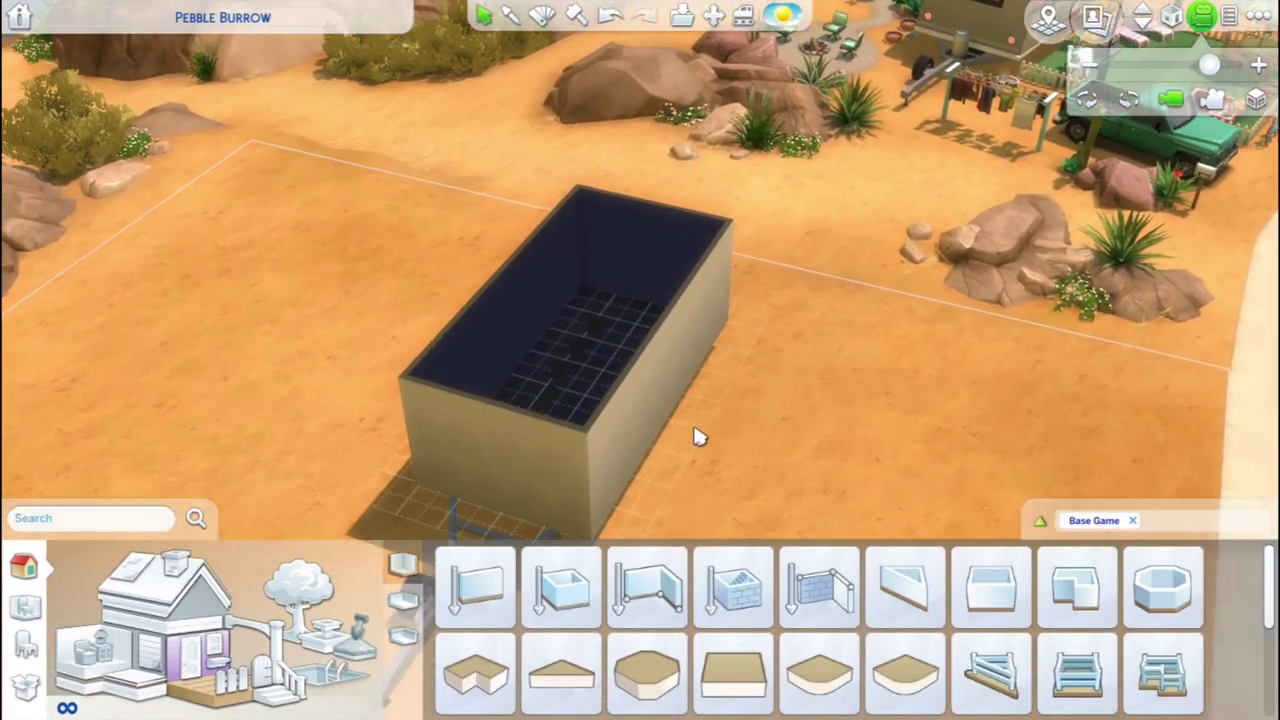
pyautogui.scroll(3, 600, 388)
pyautogui.click(586, 396)
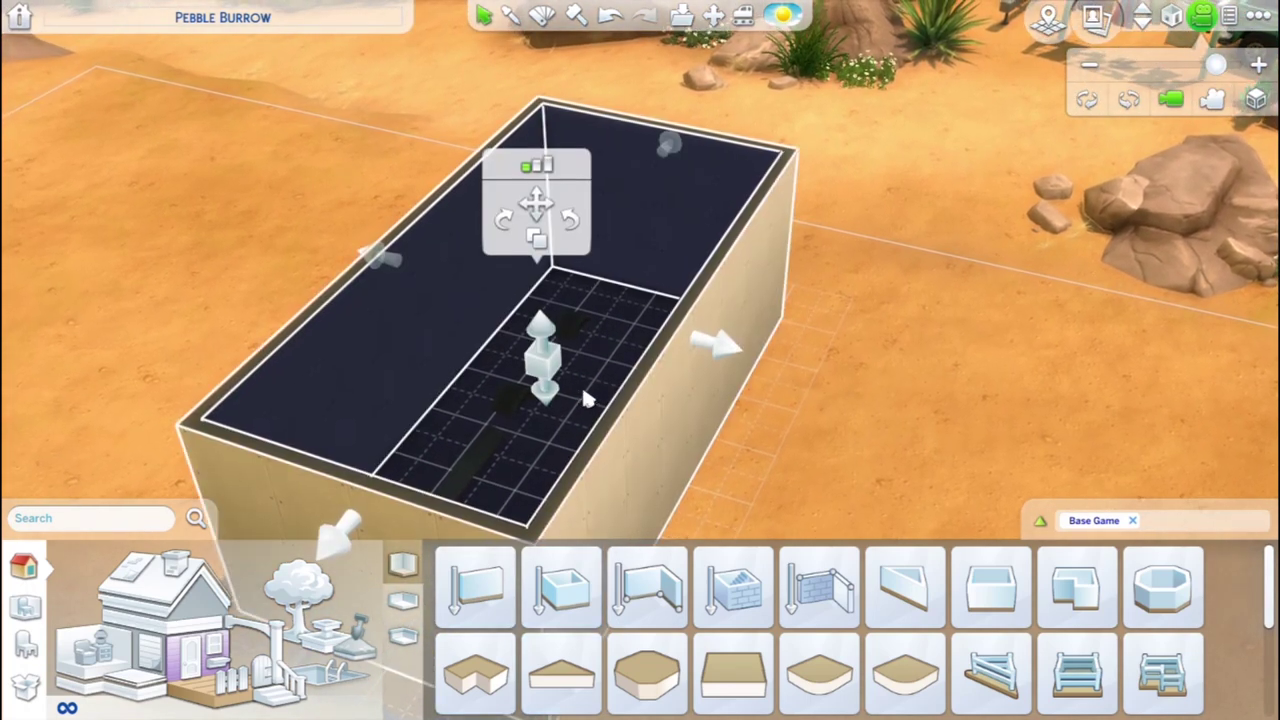
pyautogui.moveTo(553, 368); pyautogui.dragTo(557, 362)
pyautogui.scroll(-4, 771, 408)
pyautogui.click(771, 408)
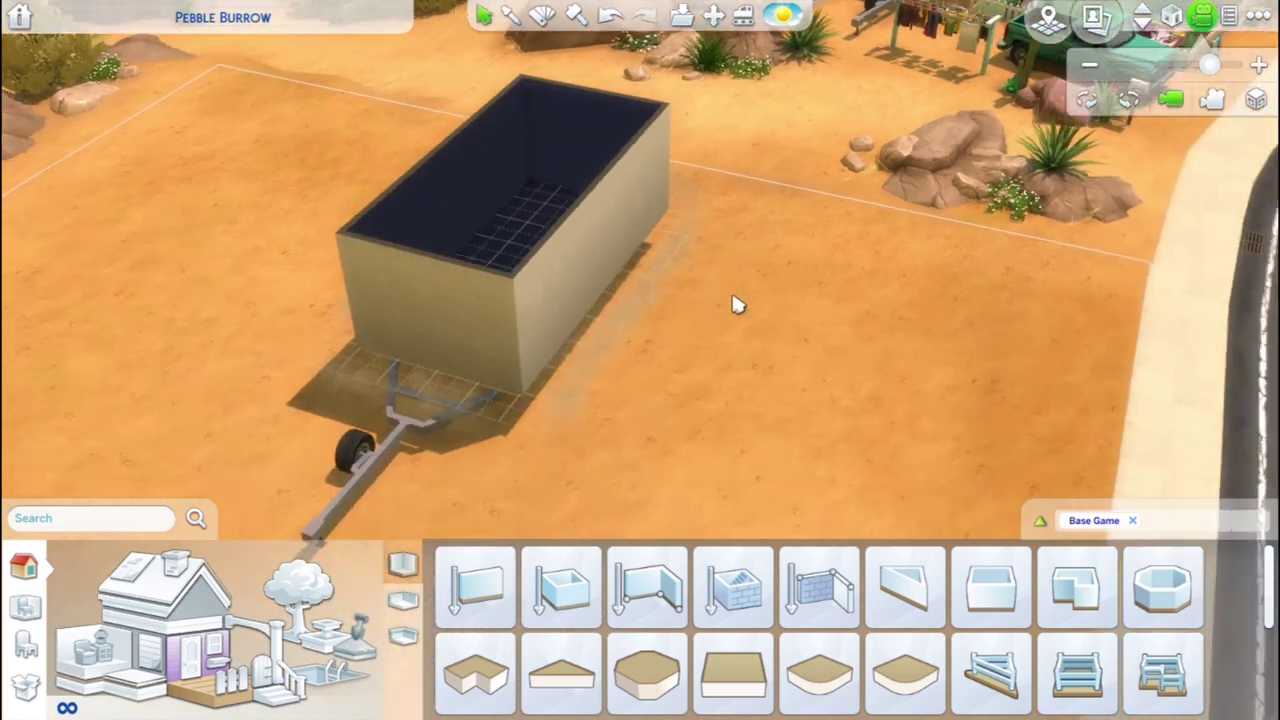
# Examine the wheel clearance under the trailer room and compare its shape with the neighbouring trailer home.
pyautogui.moveTo(733, 299); pyautogui.dragTo(715, 388)
pyautogui.scroll(4, 715, 388)
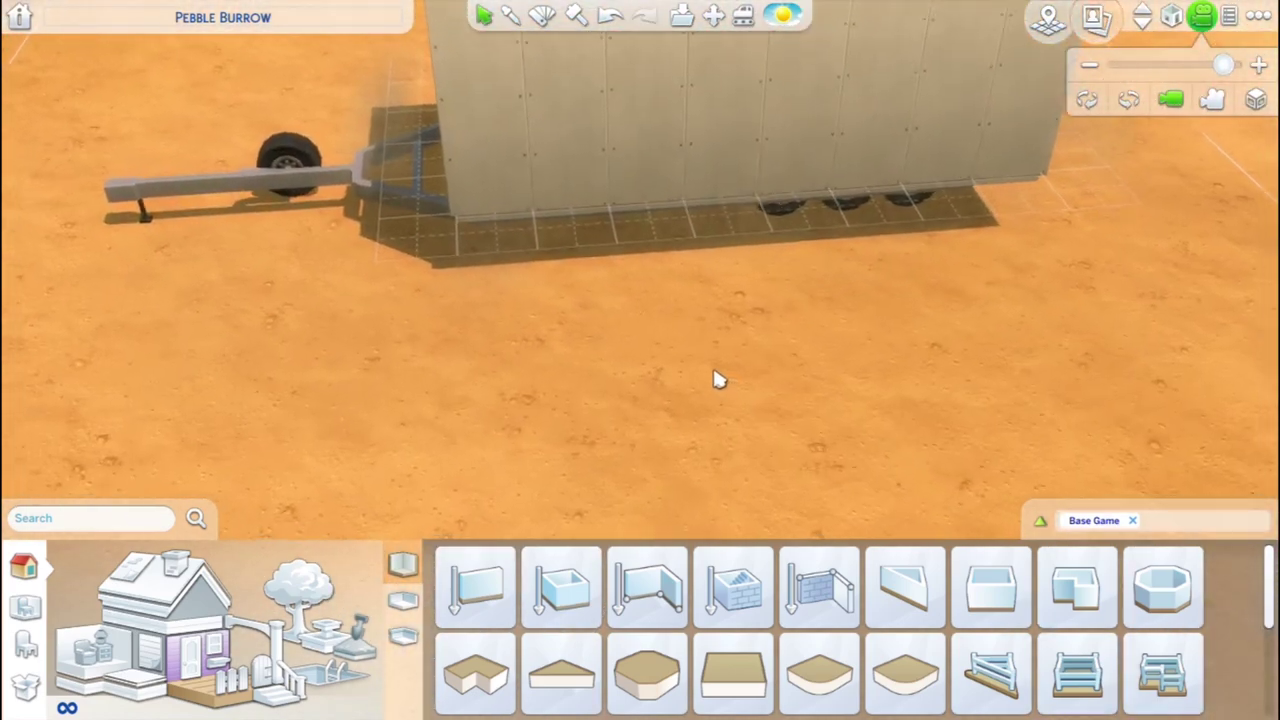
pyautogui.scroll(-8, 700, 370)
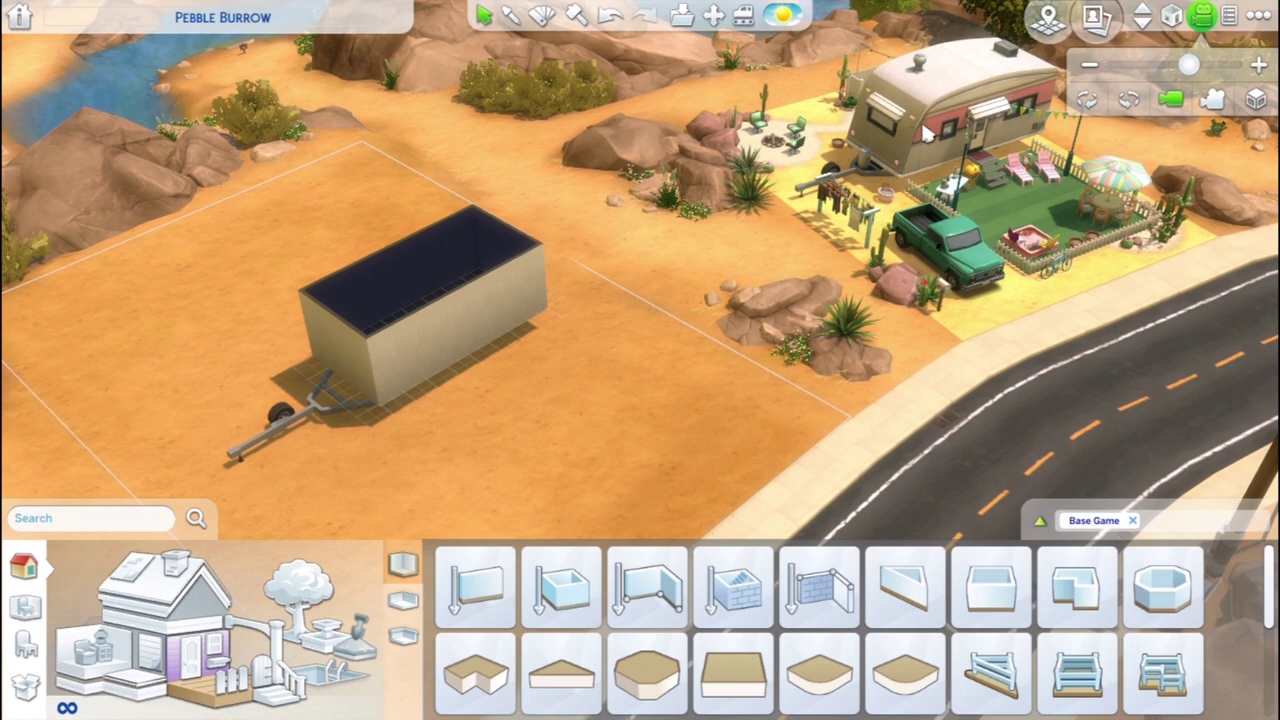
pyautogui.moveTo(677, 244); pyautogui.dragTo(754, 208)
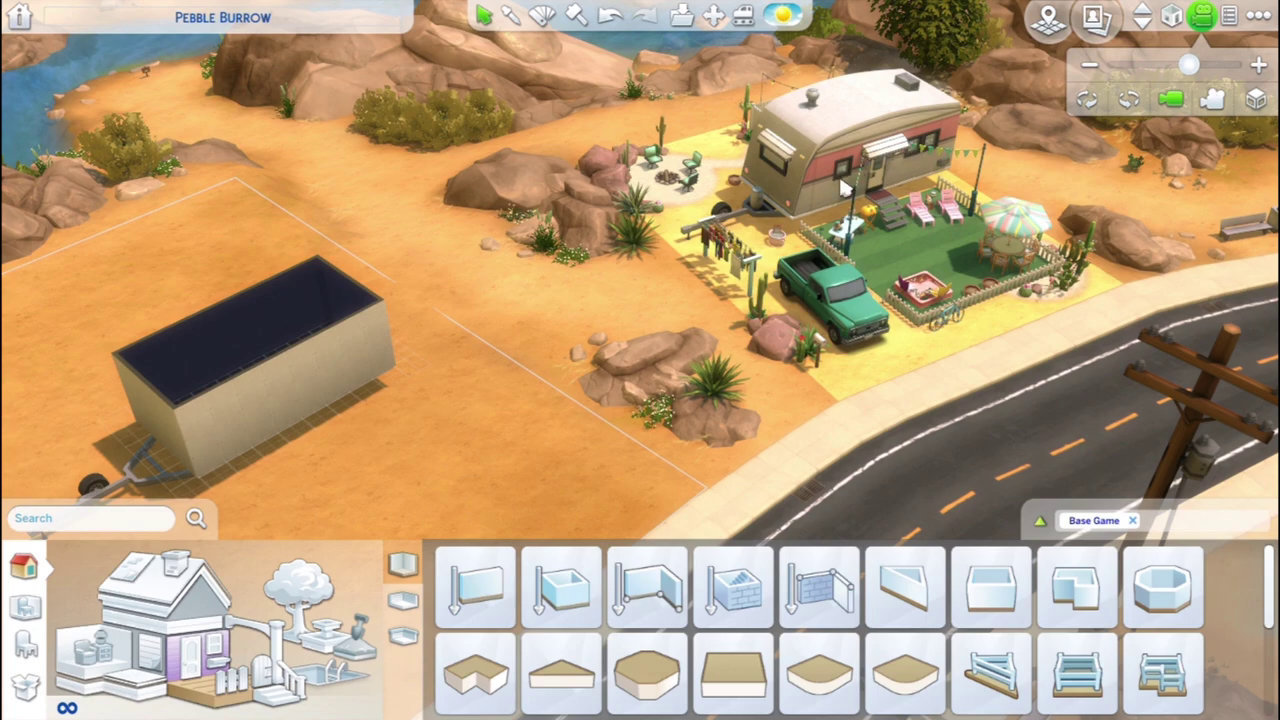
pyautogui.moveTo(429, 378); pyautogui.dragTo(756, 290)
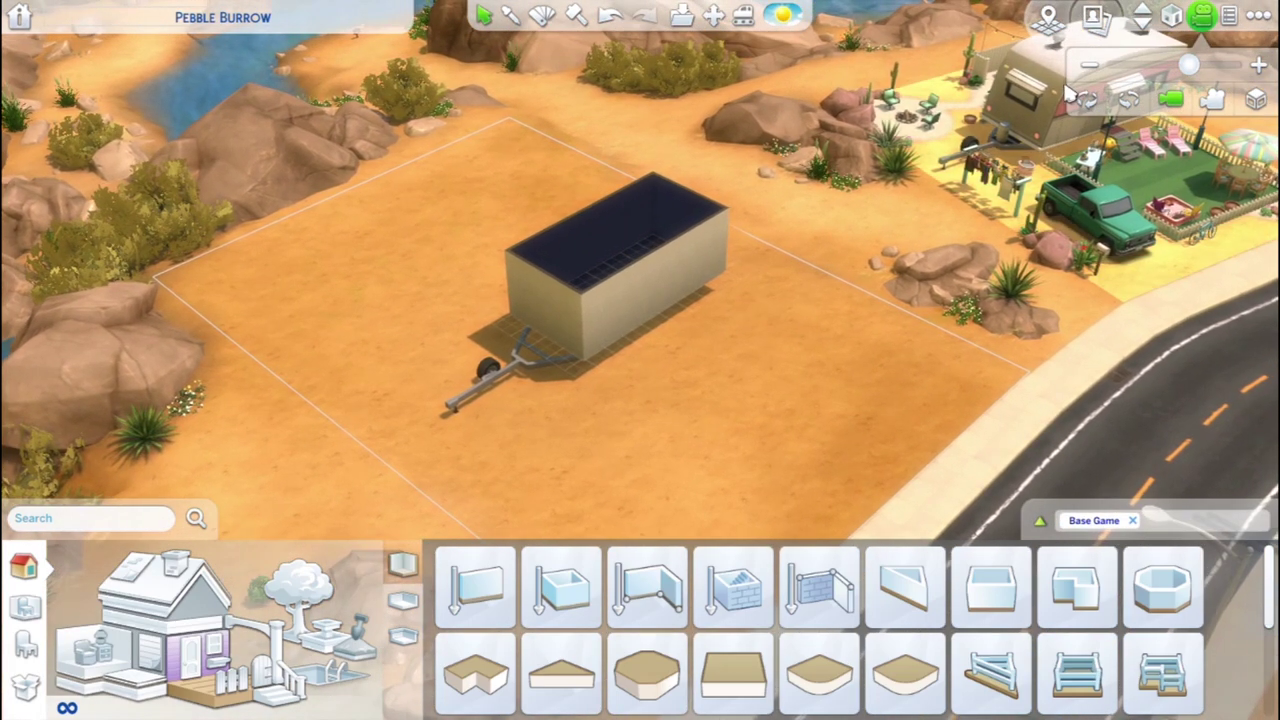
pyautogui.scroll(5, 600, 460)
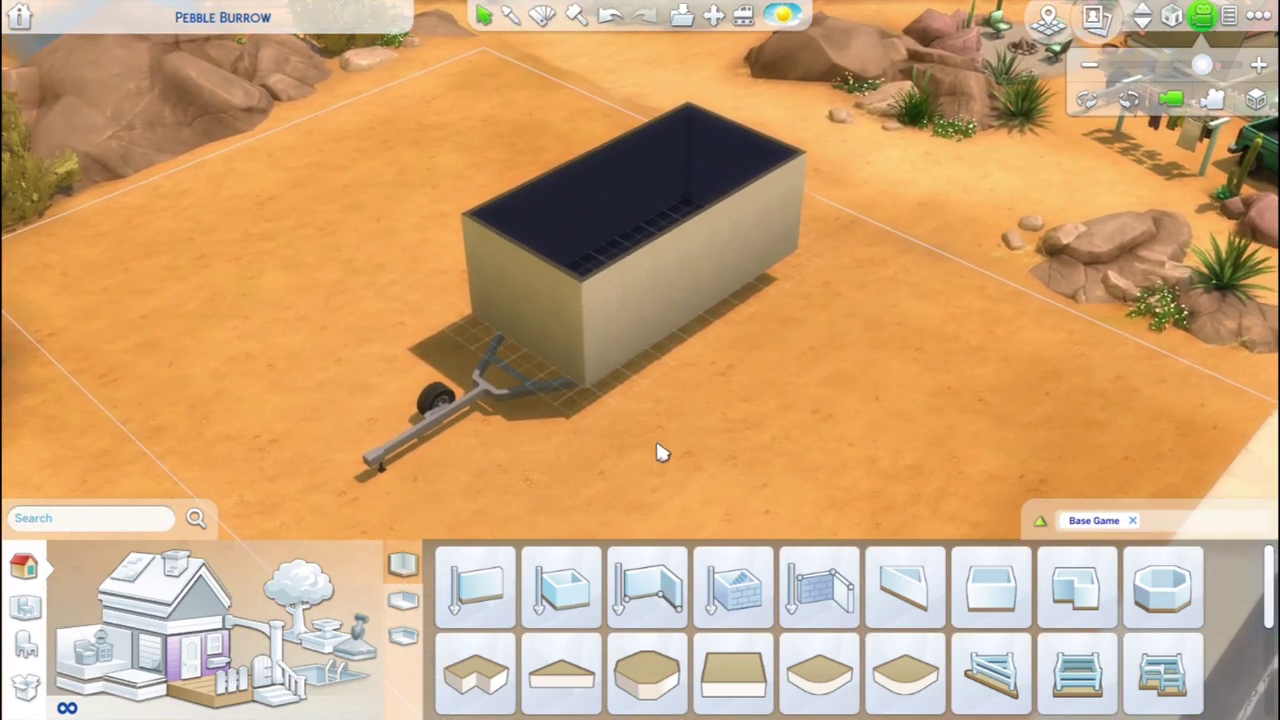